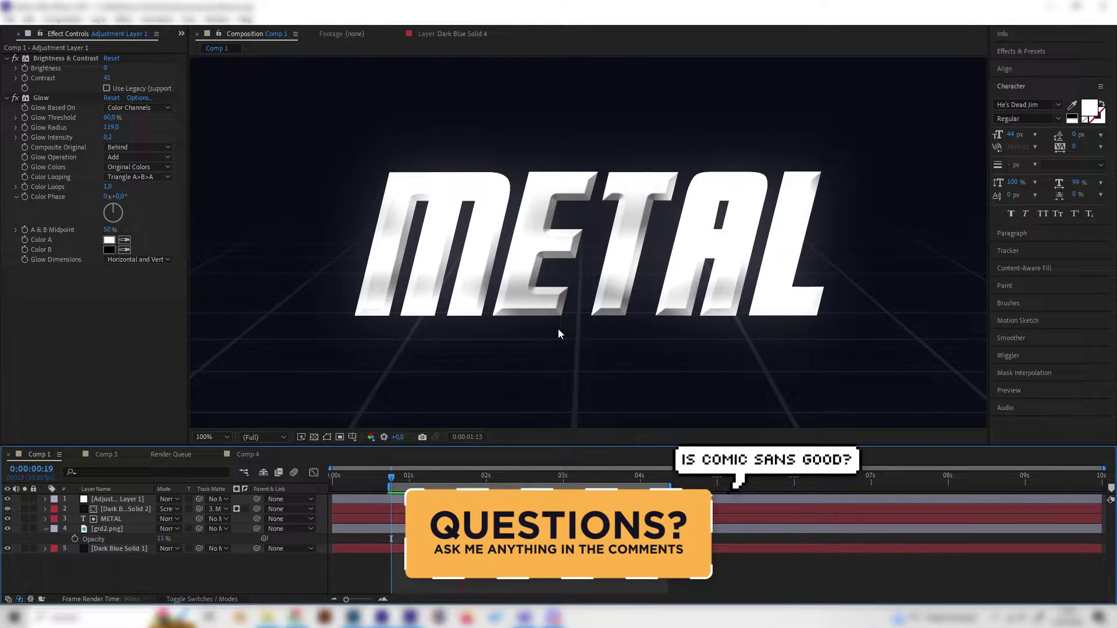
Bring up Comp 4, holding only the dark blue solid and the grid2.png perspective floor
left_click(251, 454)
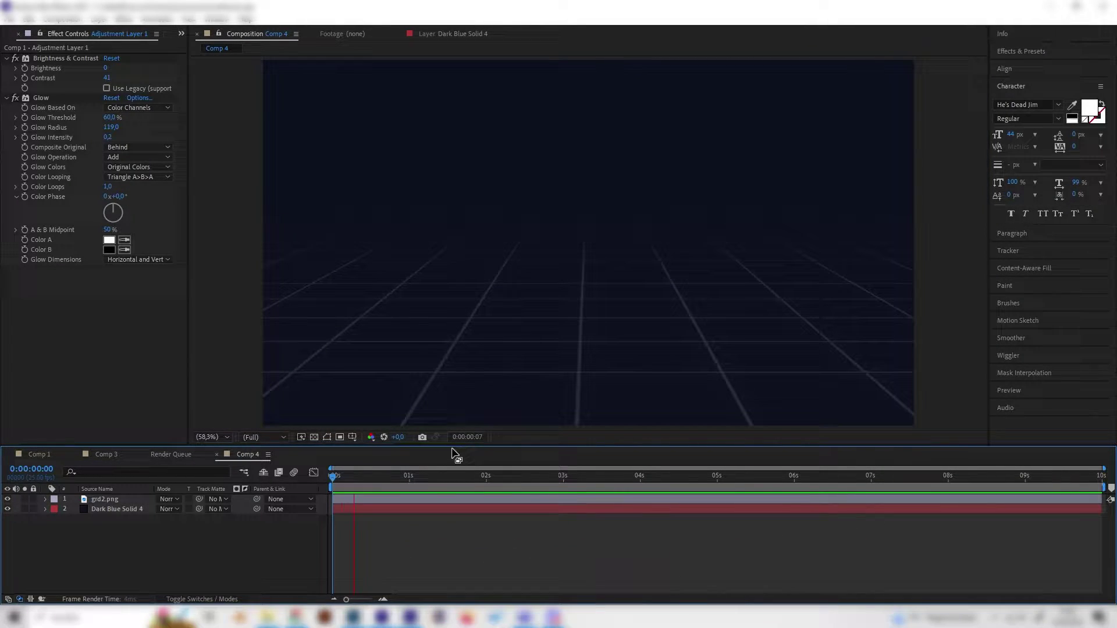
Create a new text layer reading 'METAL' in Comp 4
right_click(210, 547)
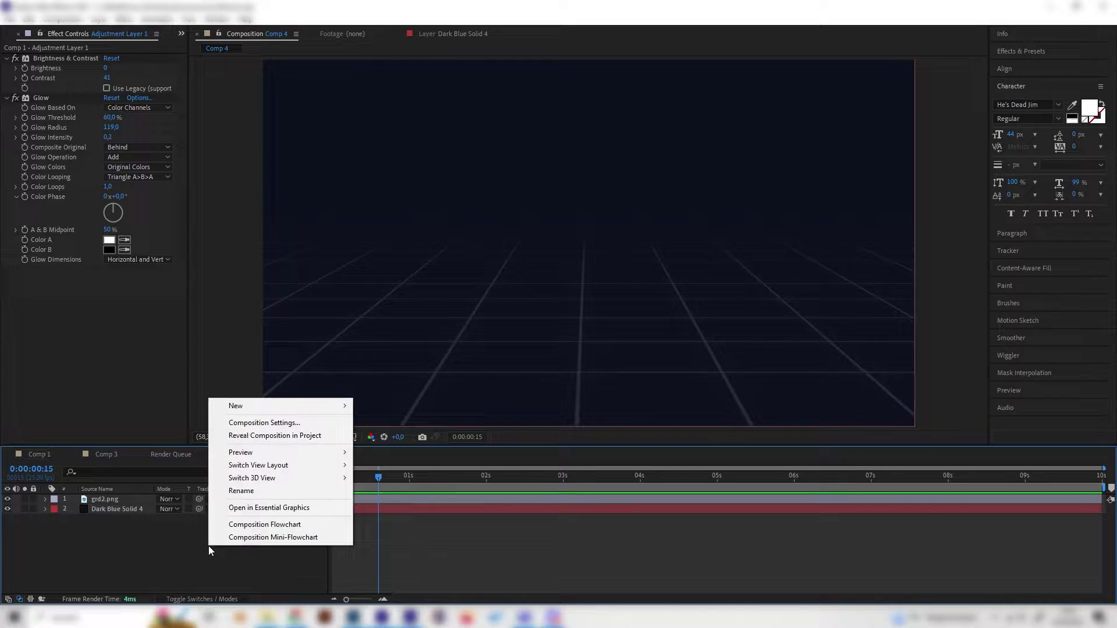
mouse_move(244, 407)
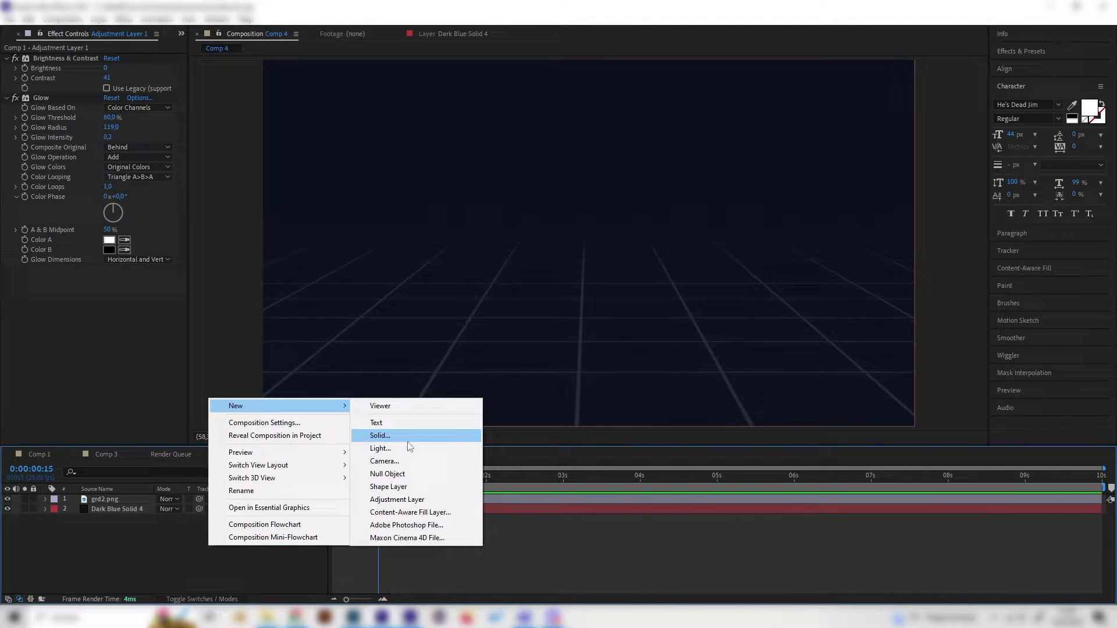
left_click(396, 423)
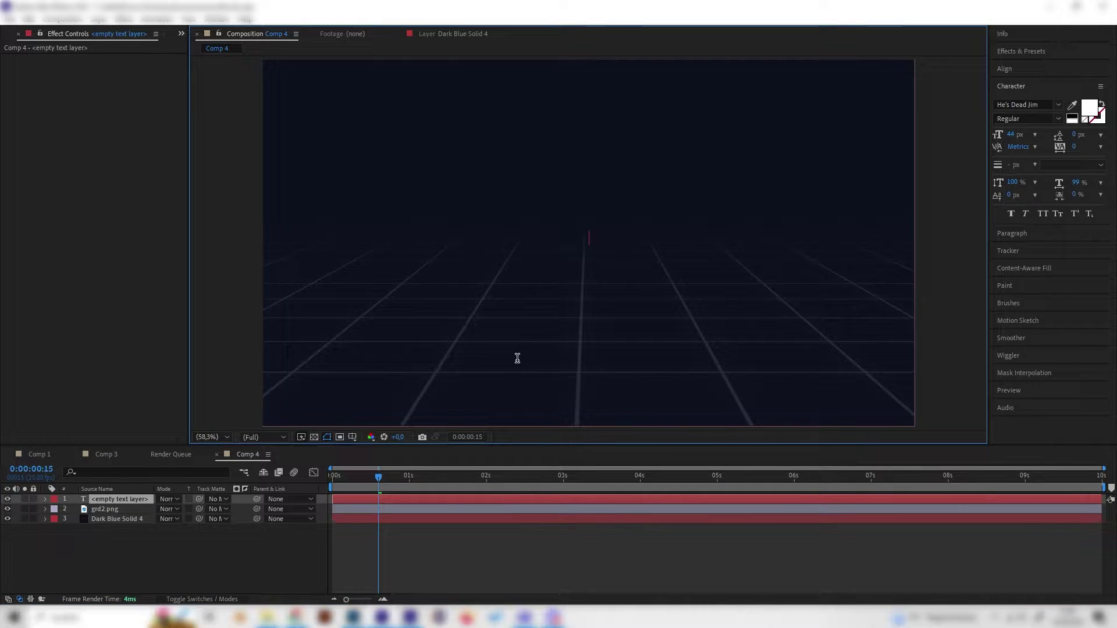
type("METAL")
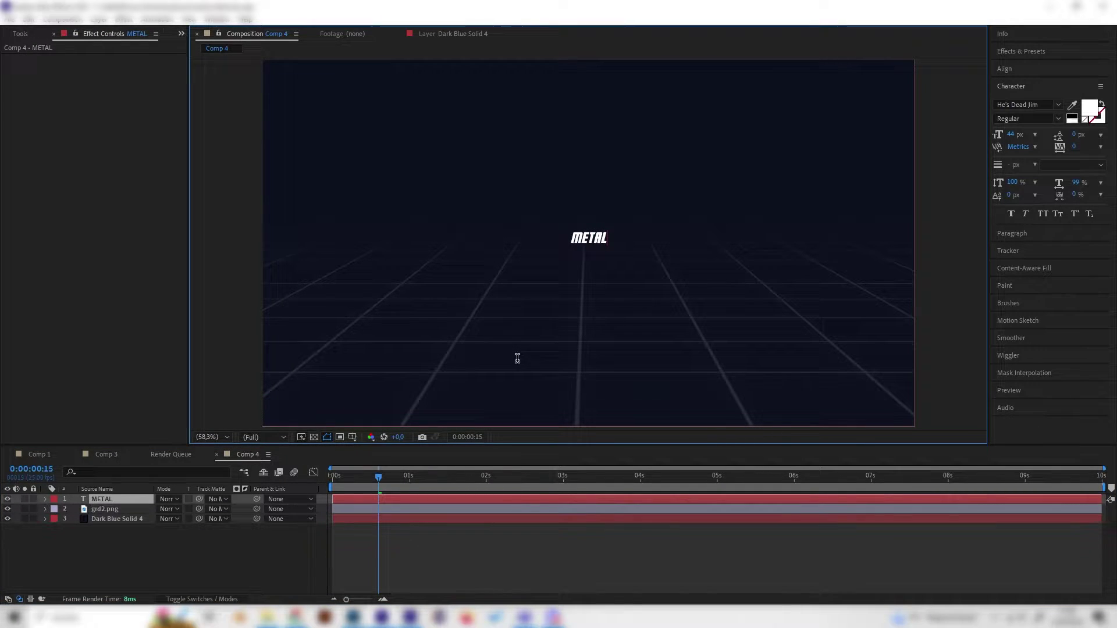
left_click(316, 567)
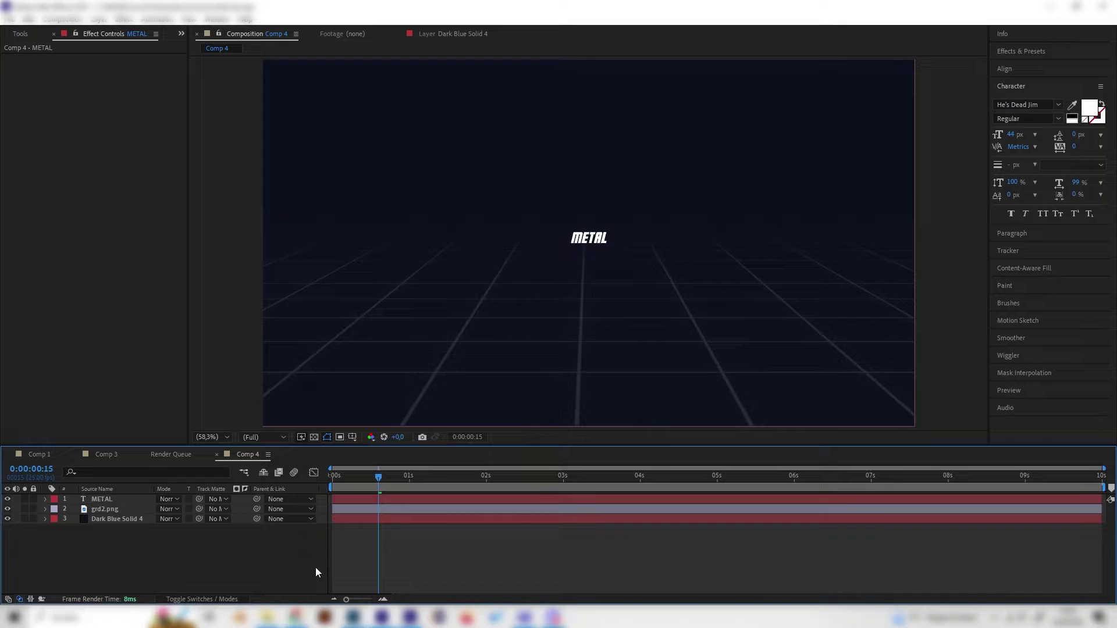
Scale the METAL text layer up to 862%
left_click(100, 489)
left_click(106, 495)
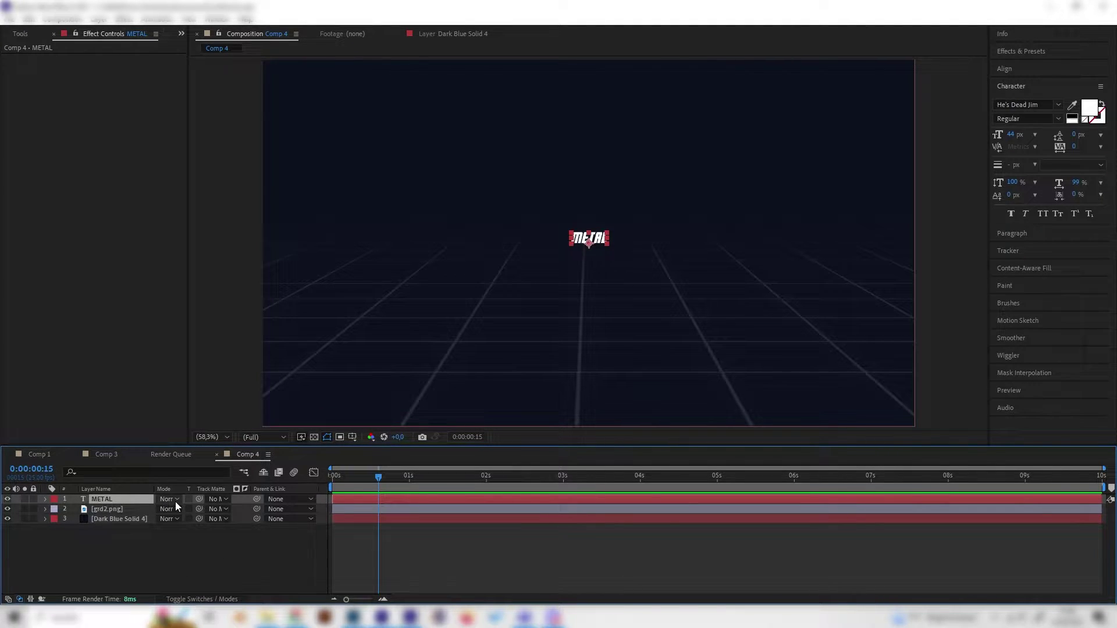
key("s")
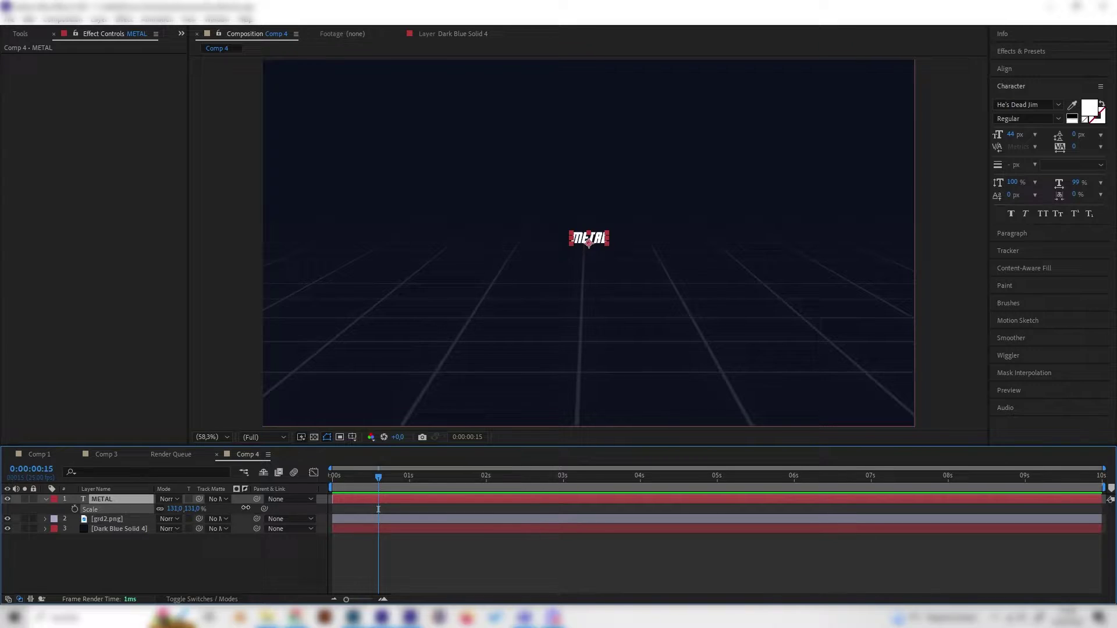
left_click_drag(174, 509, 680, 515)
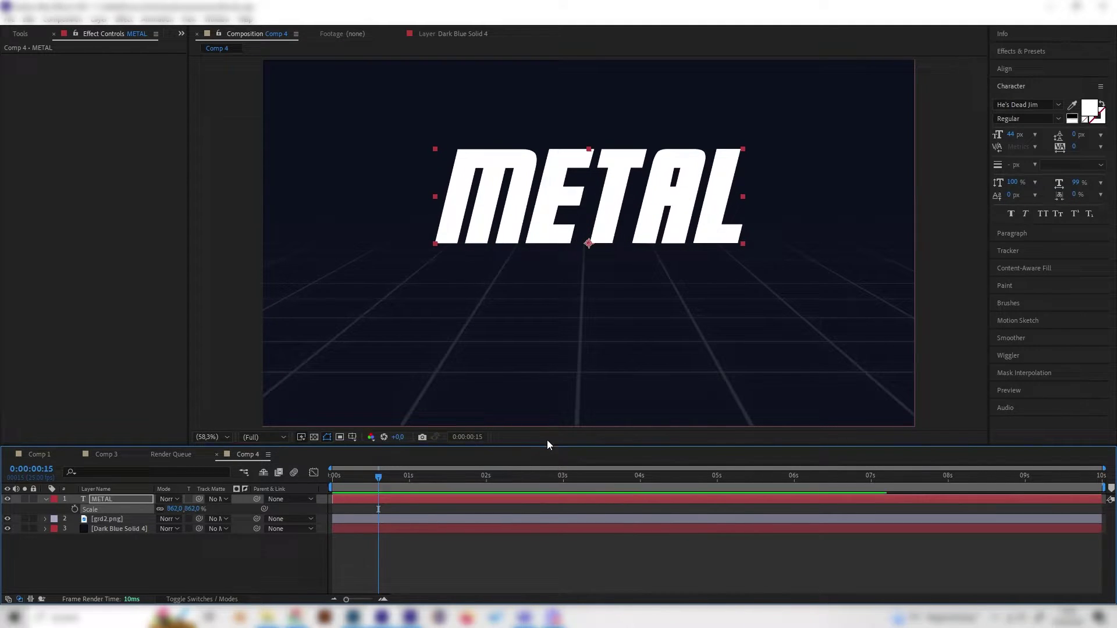
Align the METAL layer vertically to the centre of the composition
left_click(128, 498)
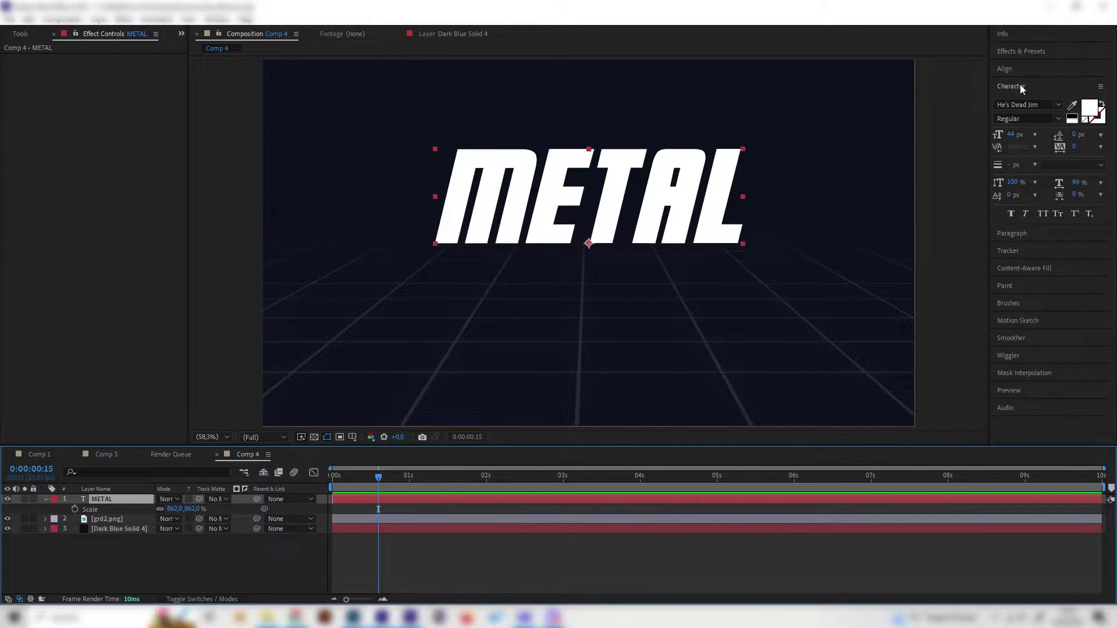
left_click(1004, 69)
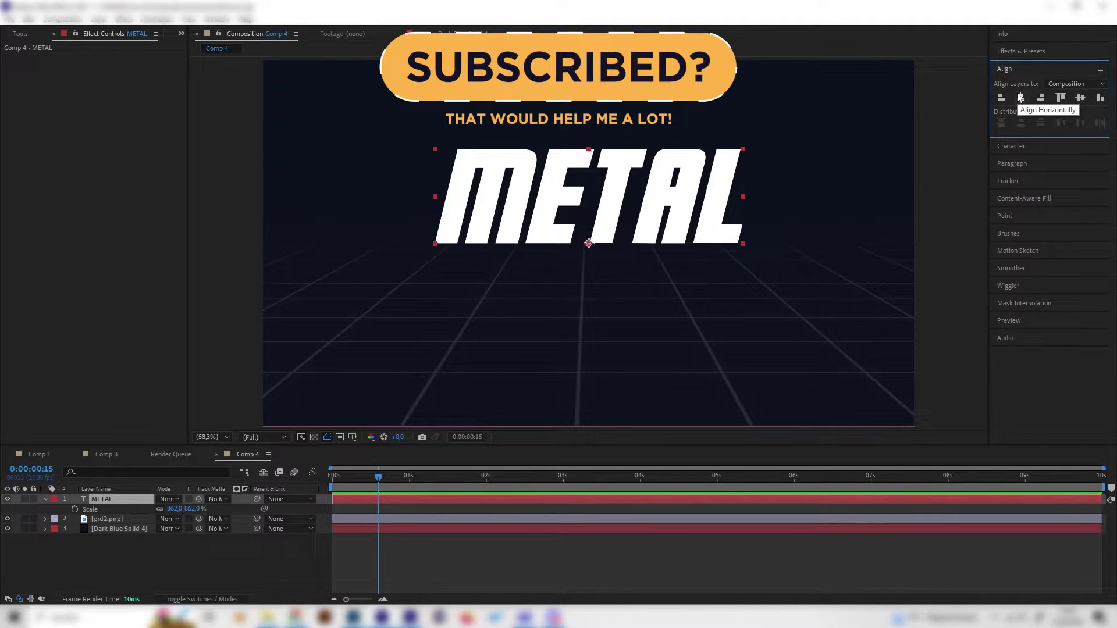
left_click(1080, 99)
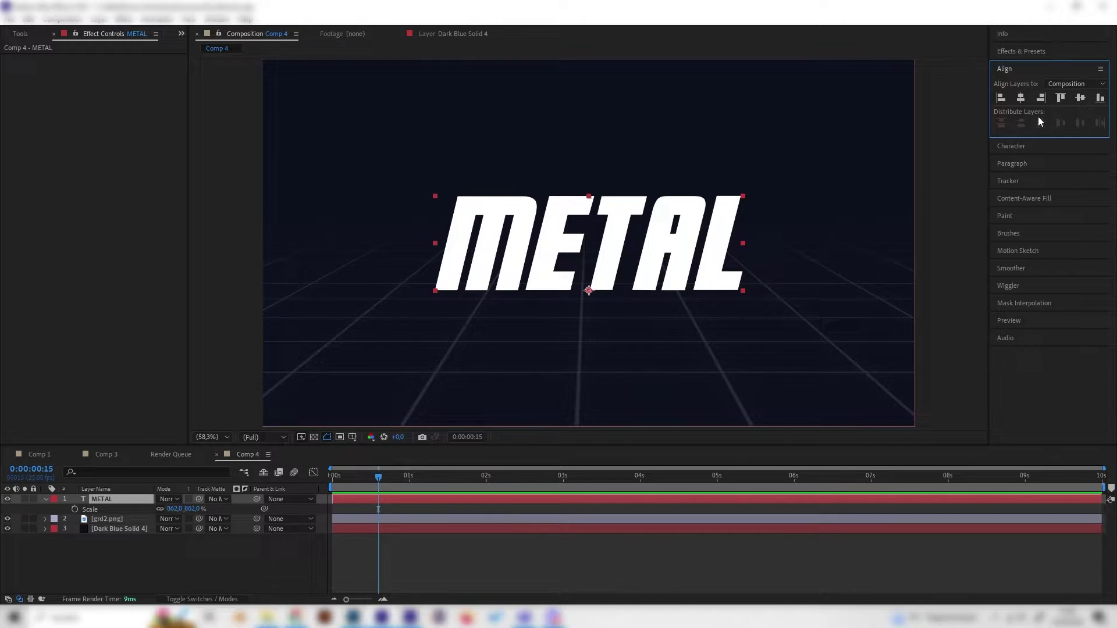
Compare with the finished Comp 1, then return to Comp 4
left_click(216, 19)
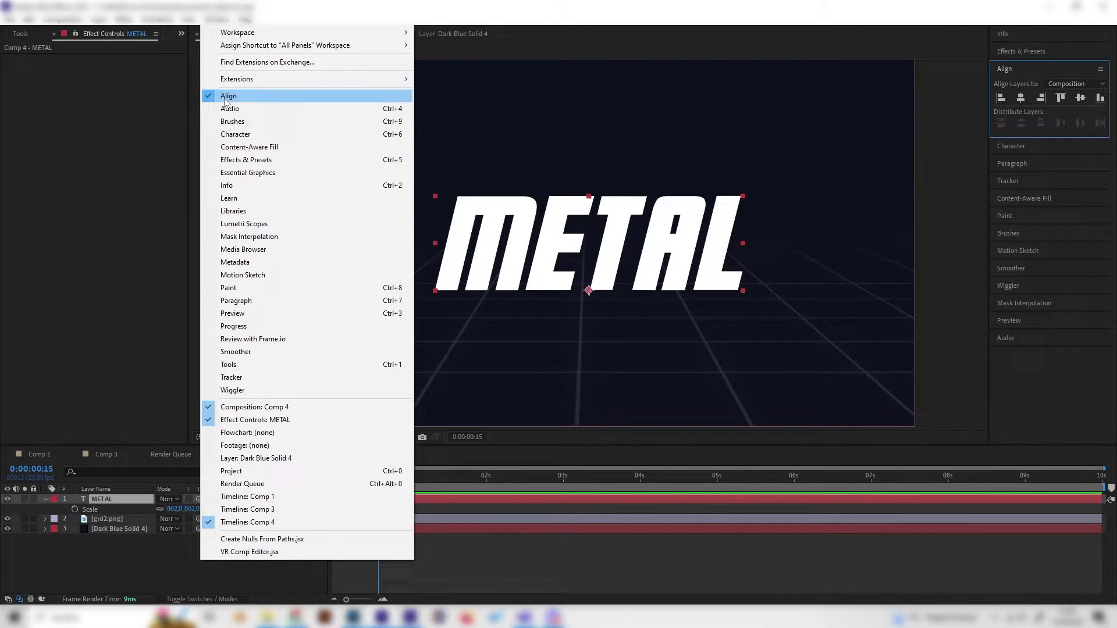
left_click(126, 497)
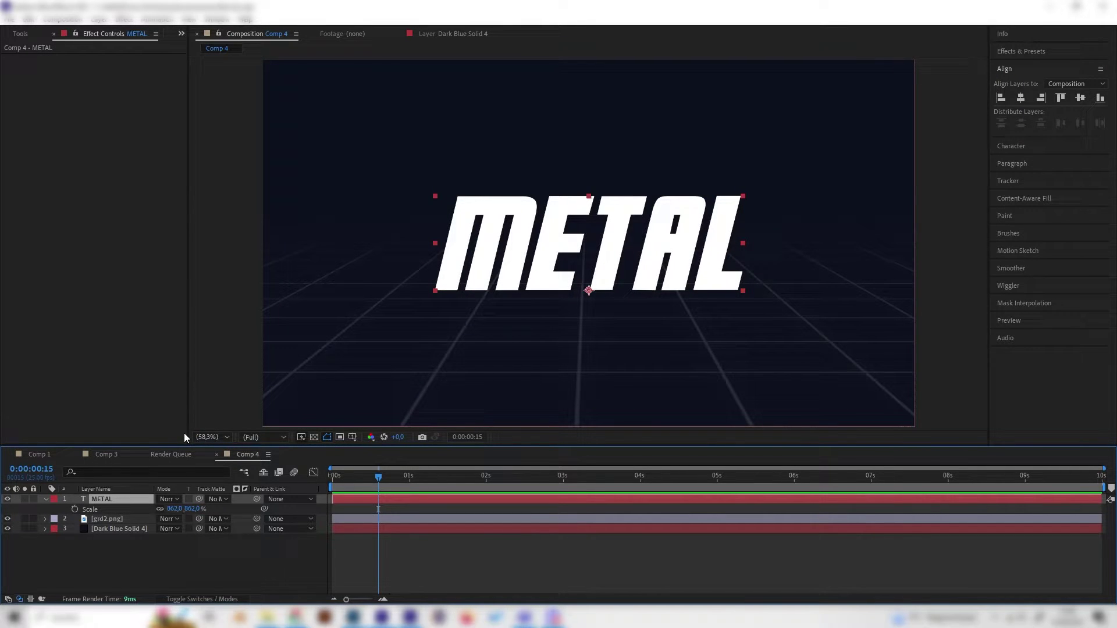
left_click(40, 454)
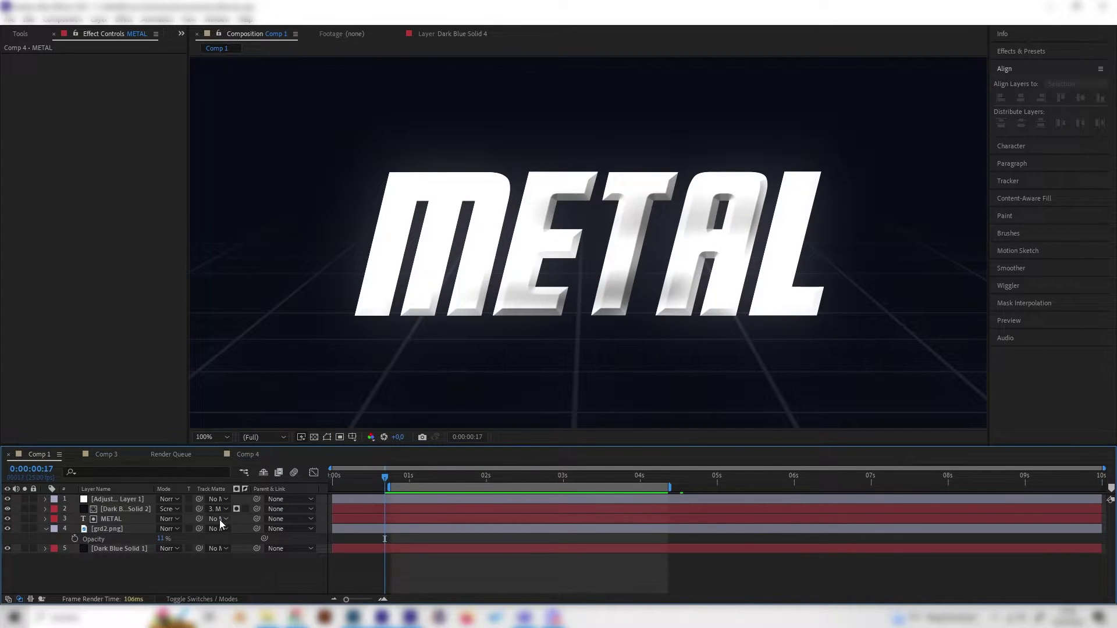
left_click(256, 454)
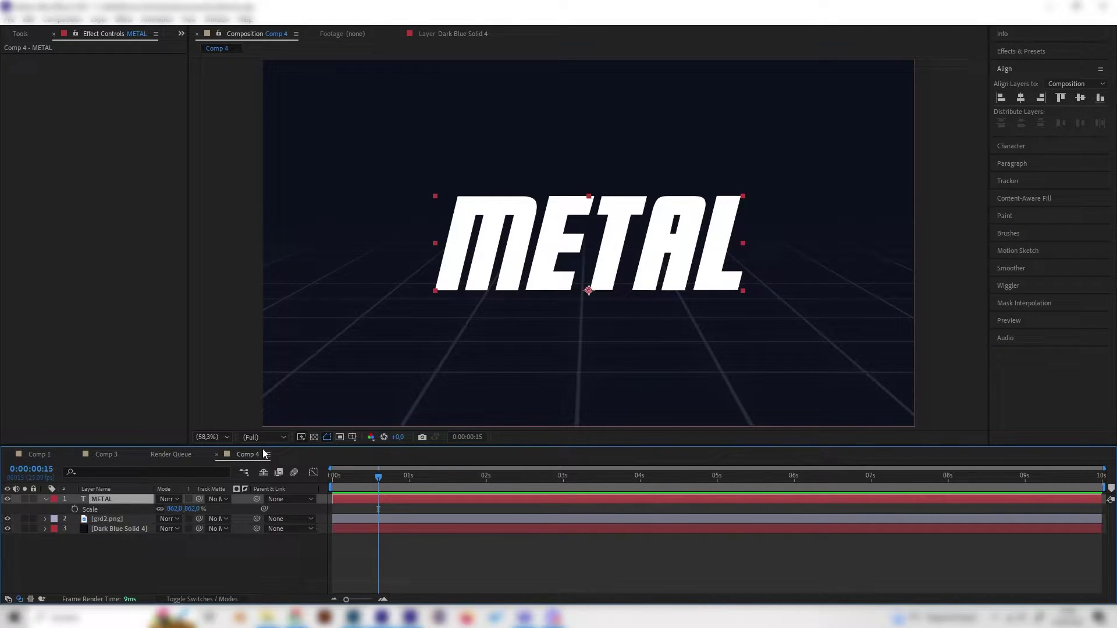
Add a Gradient Overlay layer style to the METAL layer
right_click(128, 501)
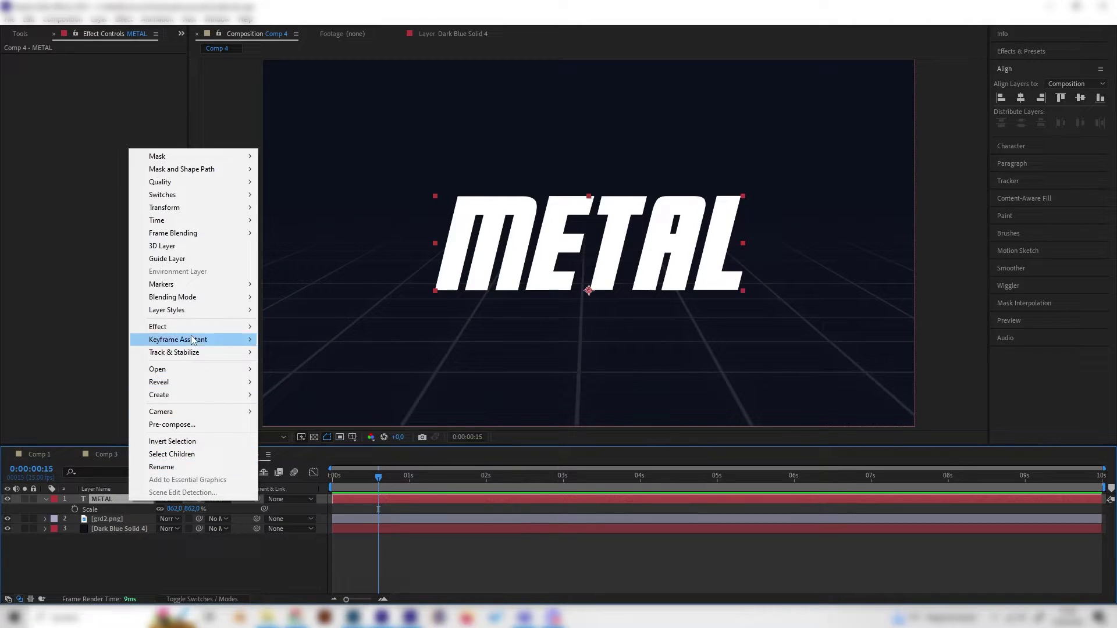
left_click(145, 554)
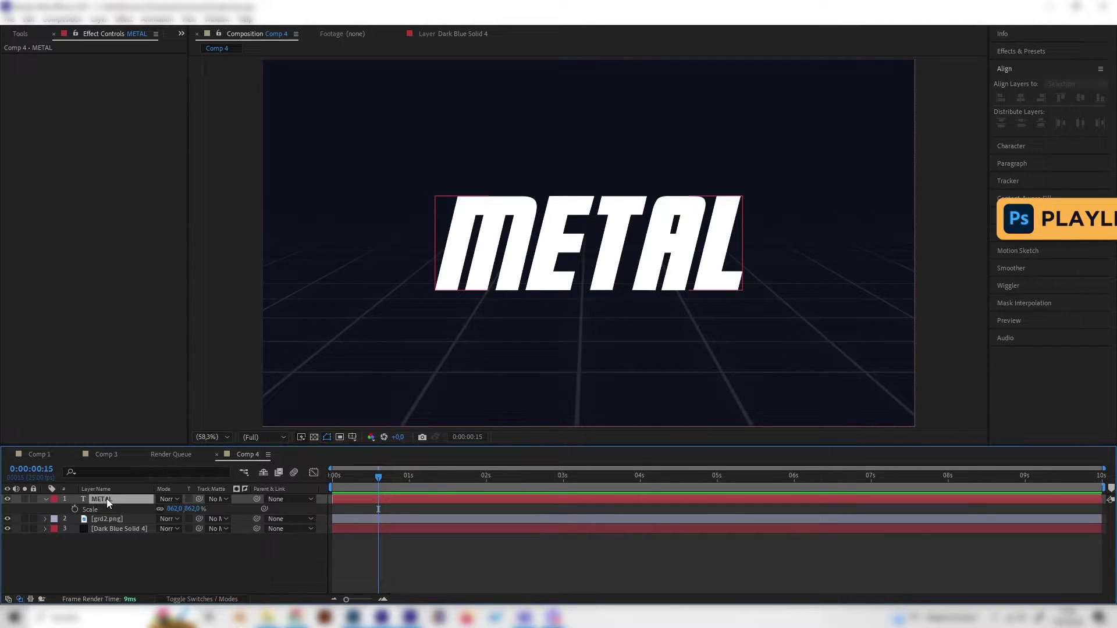
right_click(113, 503)
mouse_move(177, 312)
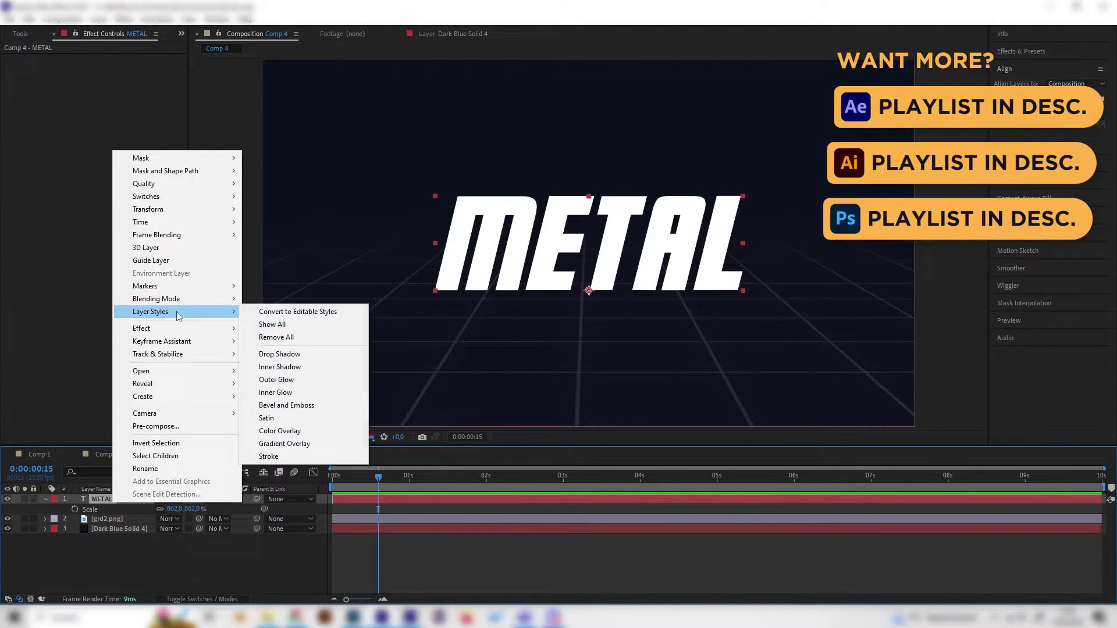
left_click(309, 444)
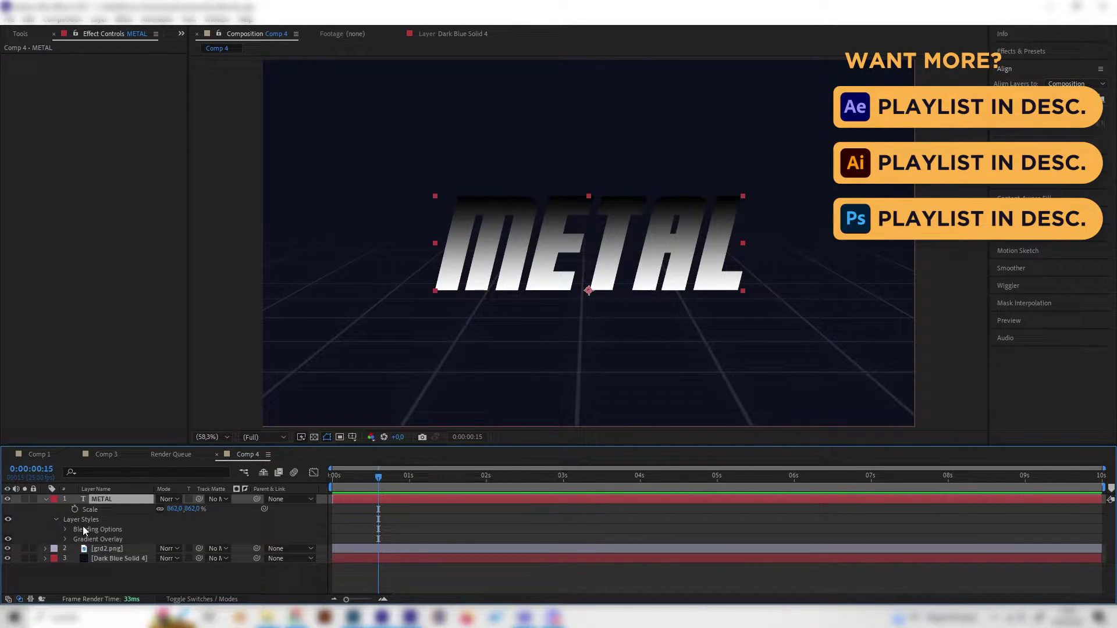
Expand the Gradient Overlay settings in an enlarged timeline and select its Colors property
left_click(64, 539)
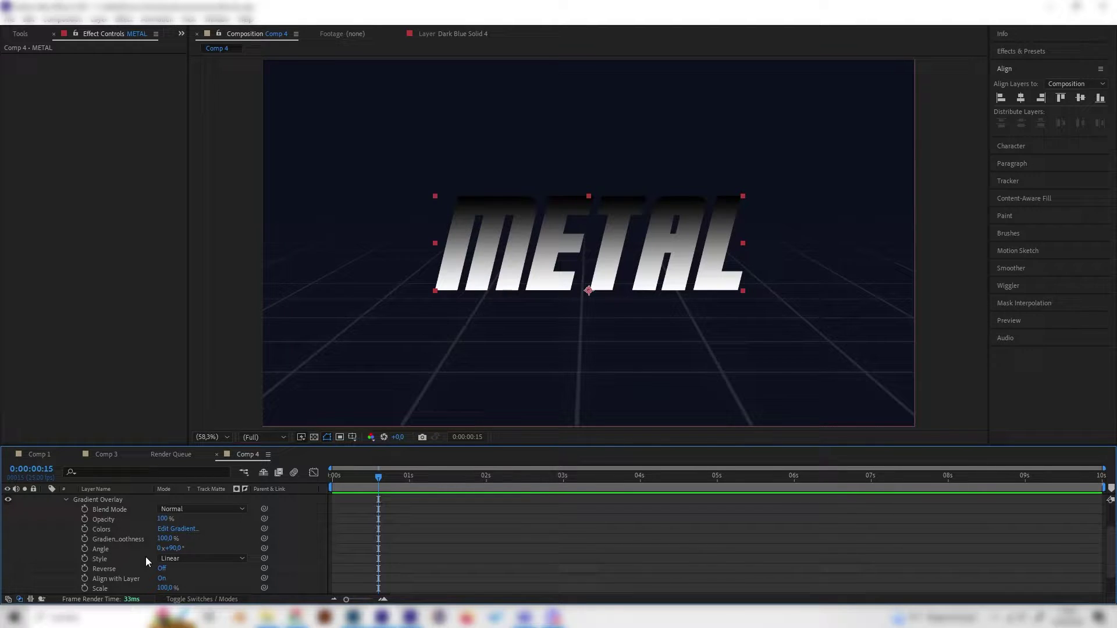
scroll(139, 541, "up", 2)
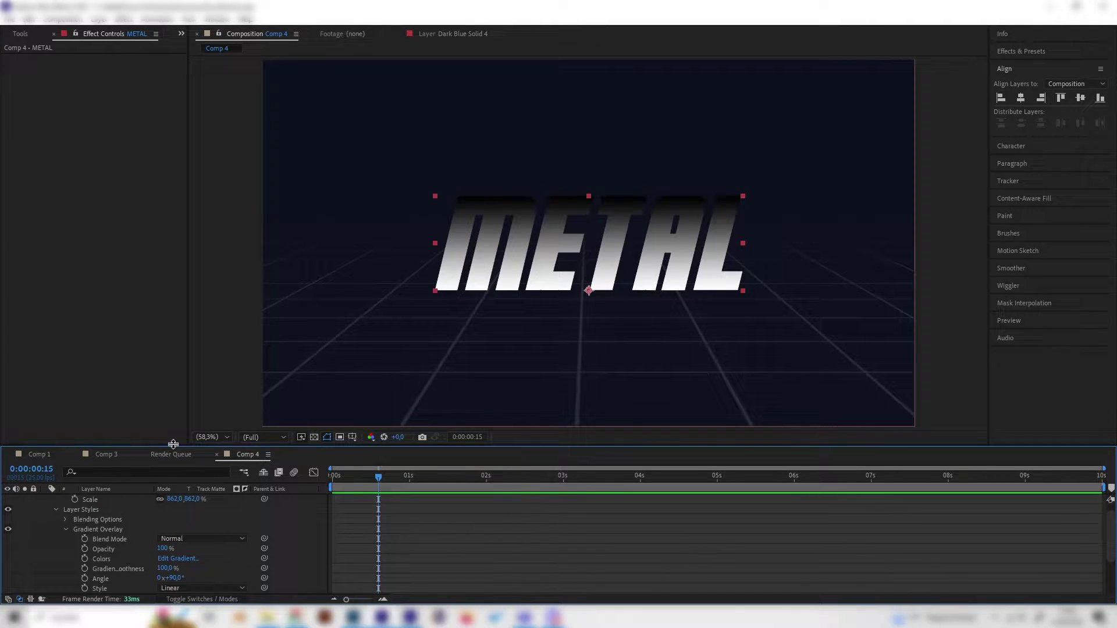
left_click_drag(173, 444, 173, 399)
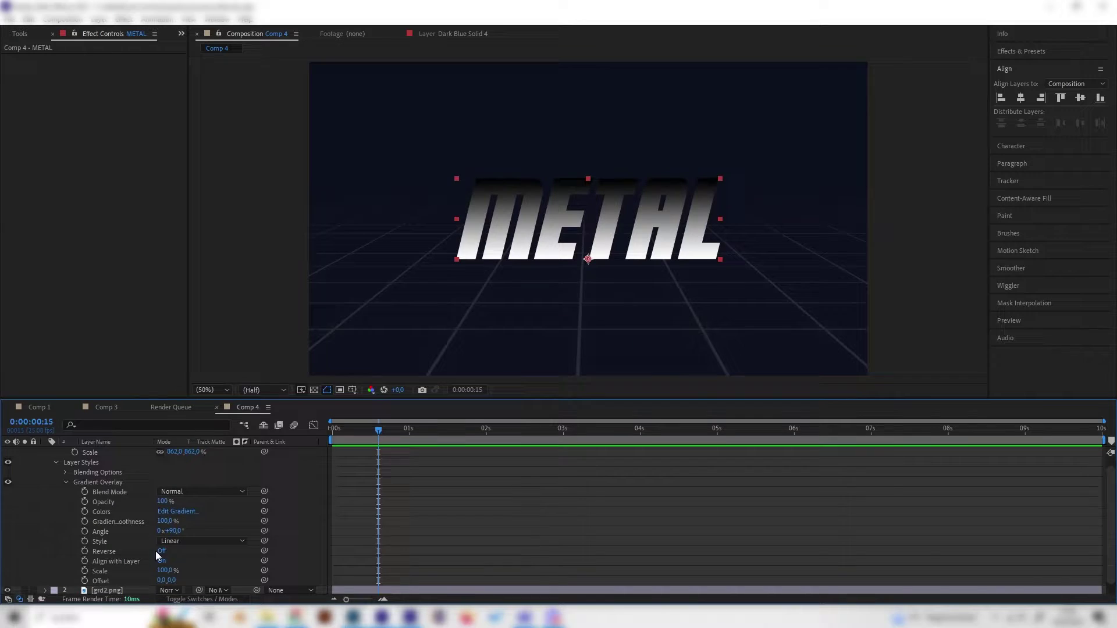
left_click(100, 481)
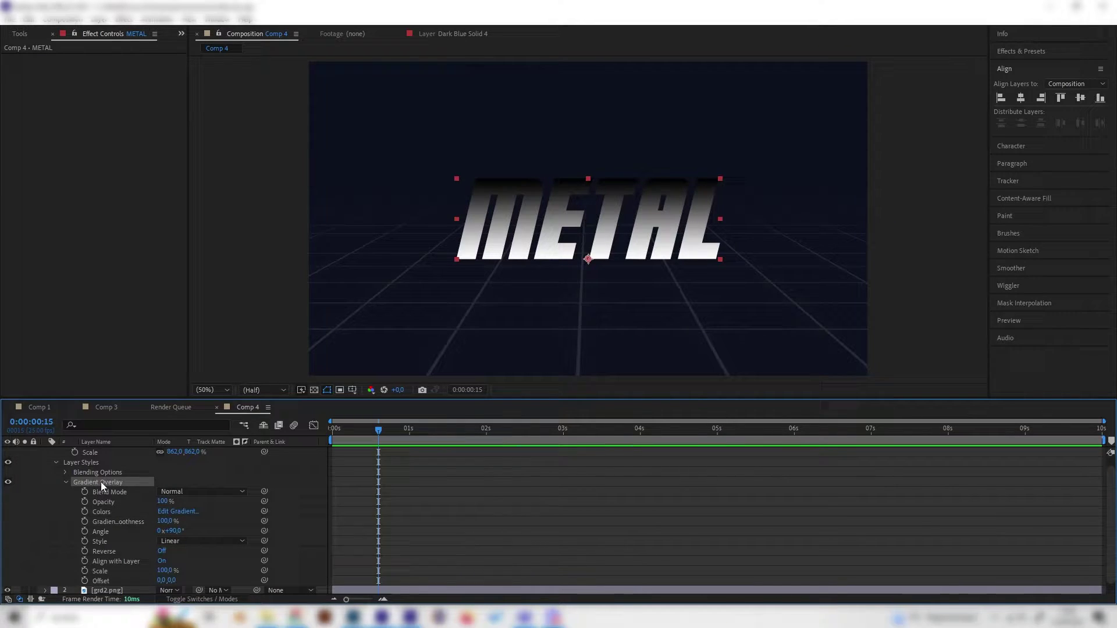
left_click(105, 511)
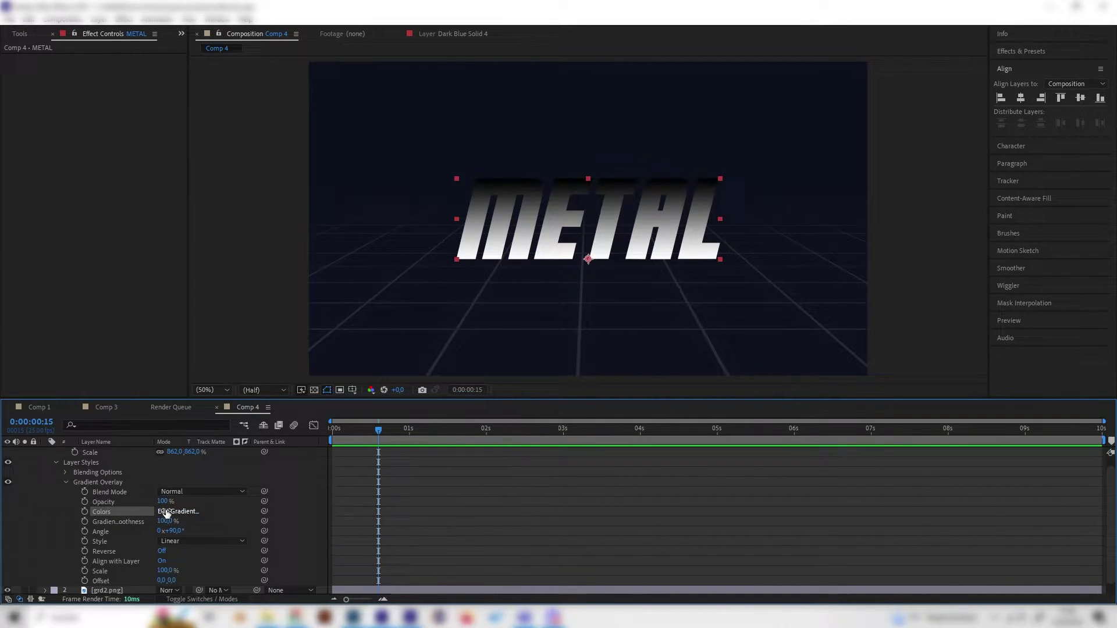
In the Gradient Editor, add colour stops at about 20%, 44% and 69.2%
left_click(166, 511)
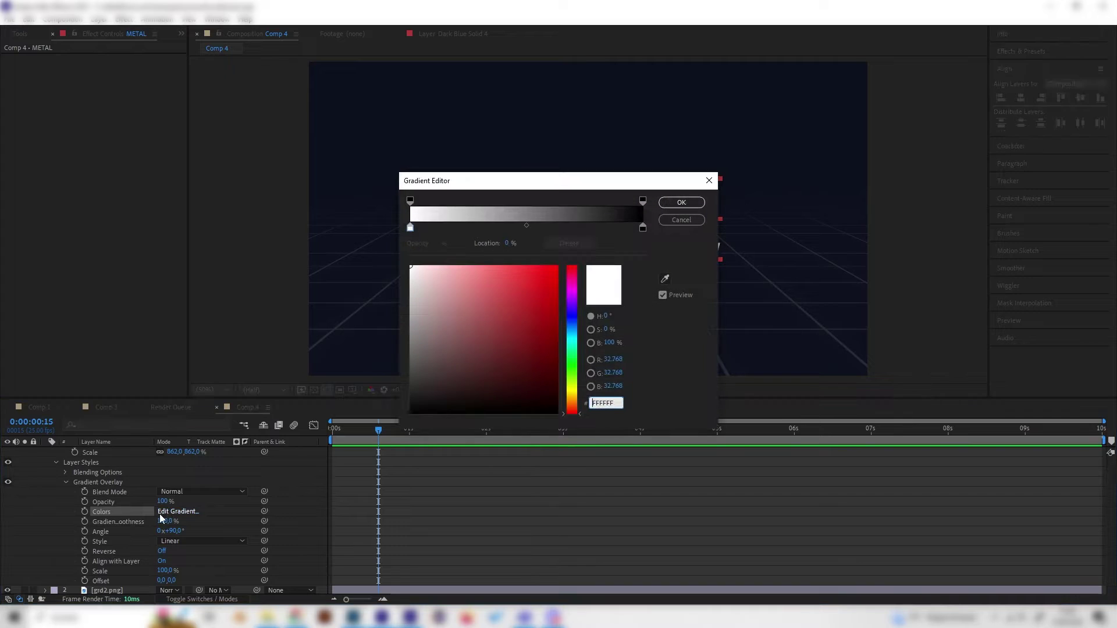
left_click(409, 229)
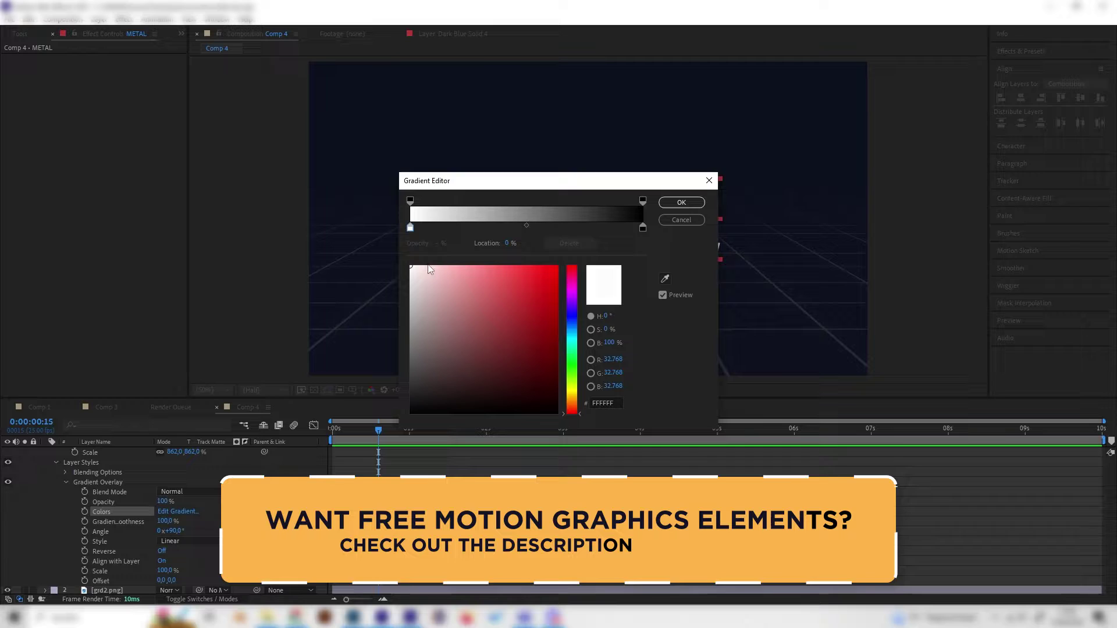
left_click(462, 228)
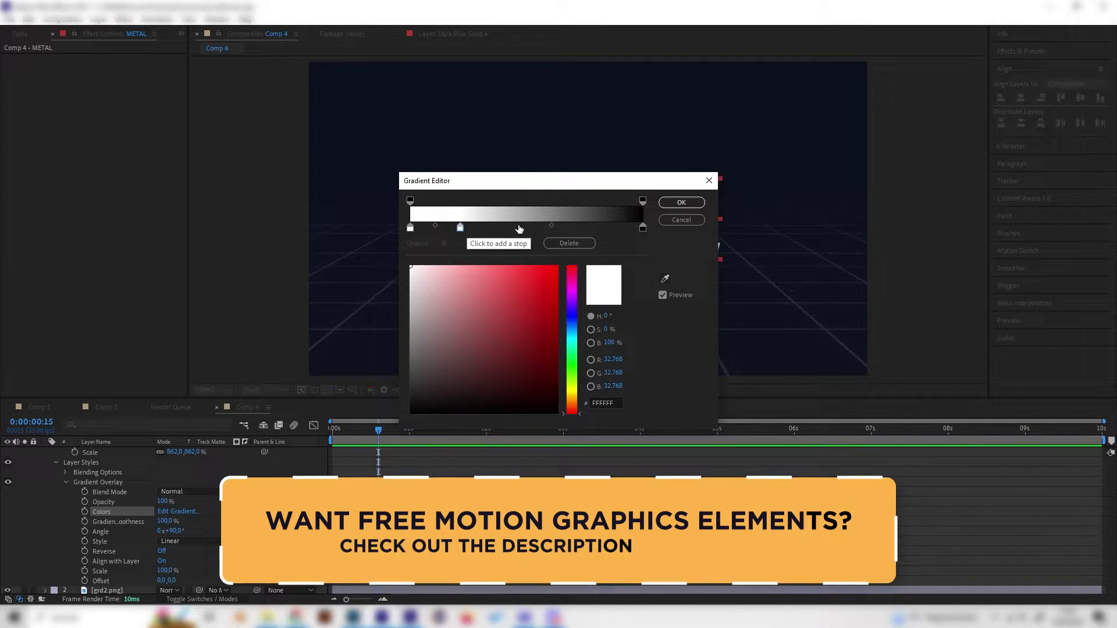
left_click(513, 230)
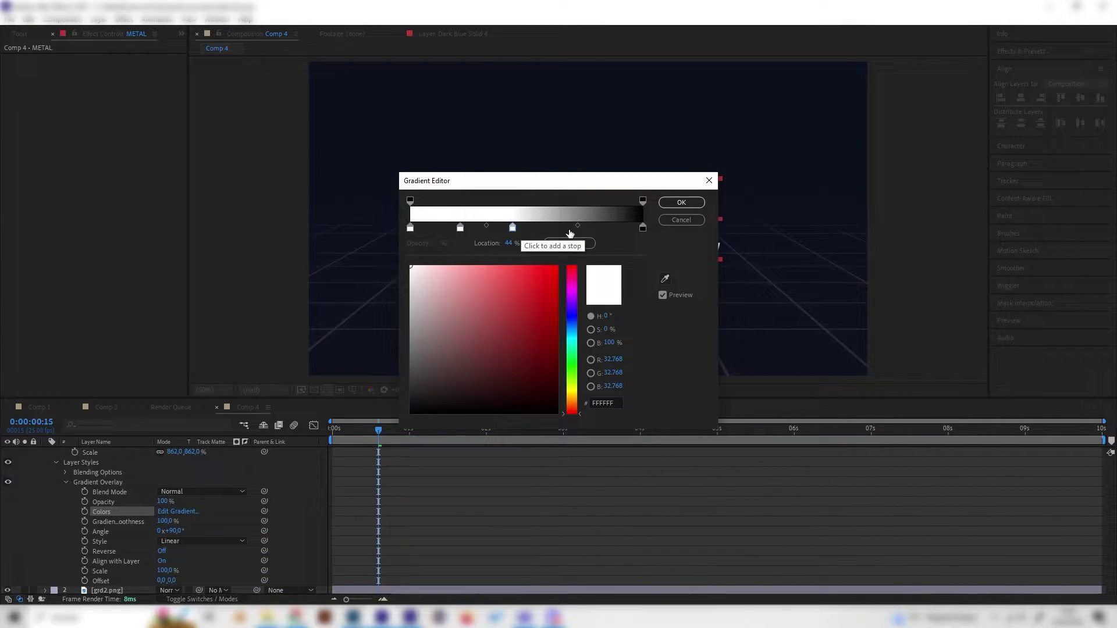
left_click(573, 229)
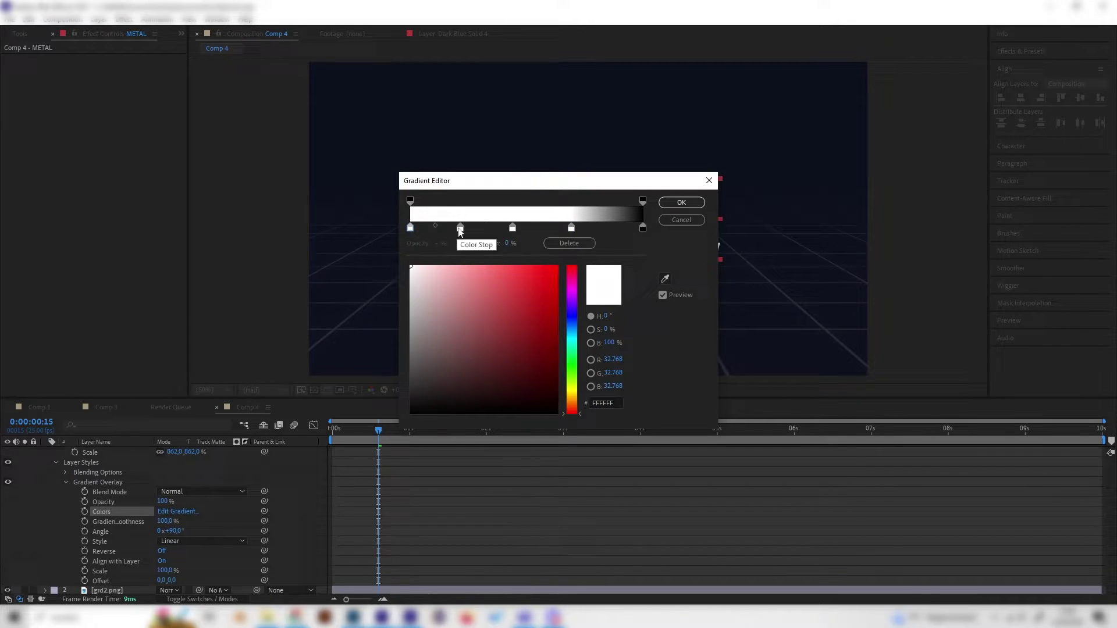
Darken two stops to greys (ABABAB, 8C8C8C), make the 100% stop white, and confirm
left_click_drag(459, 229, 457, 233)
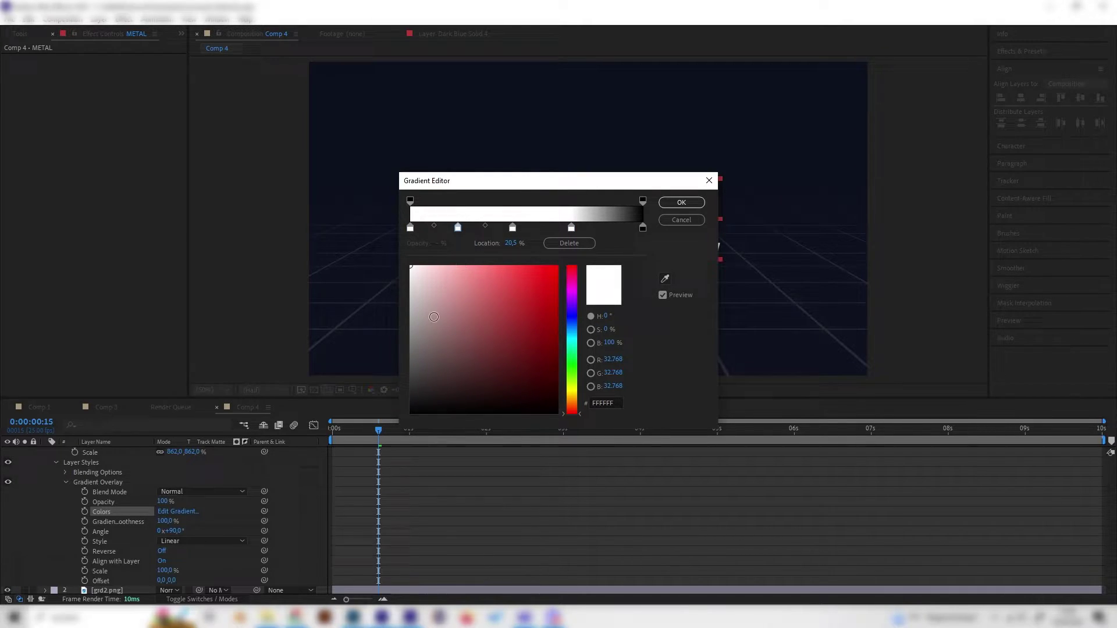
left_click_drag(434, 317, 390, 314)
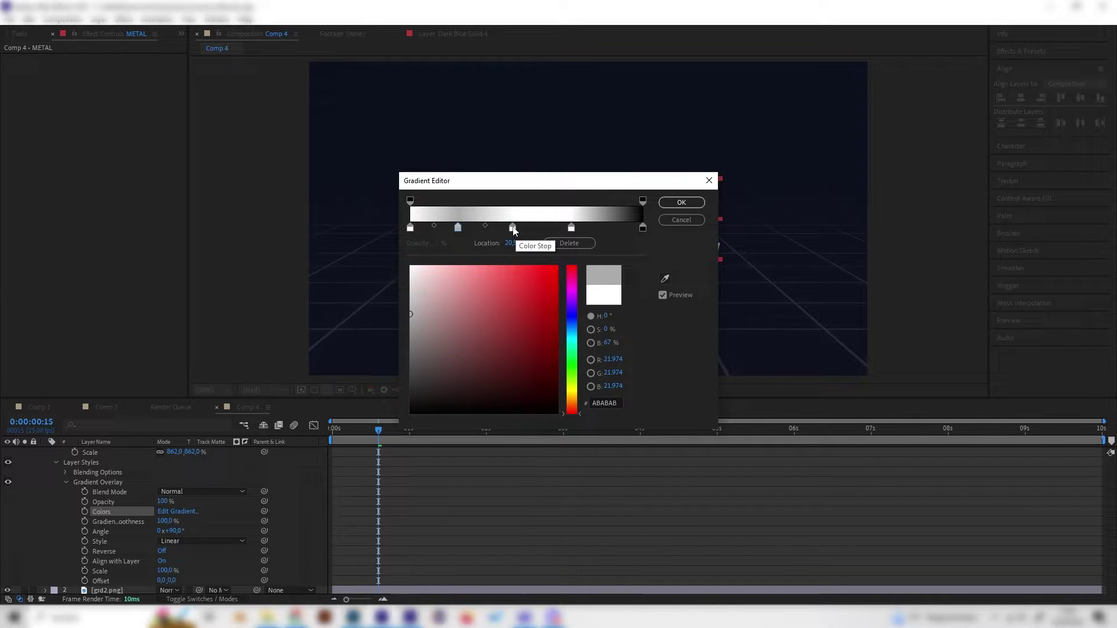
left_click_drag(513, 230, 567, 230)
left_click_drag(413, 320, 385, 333)
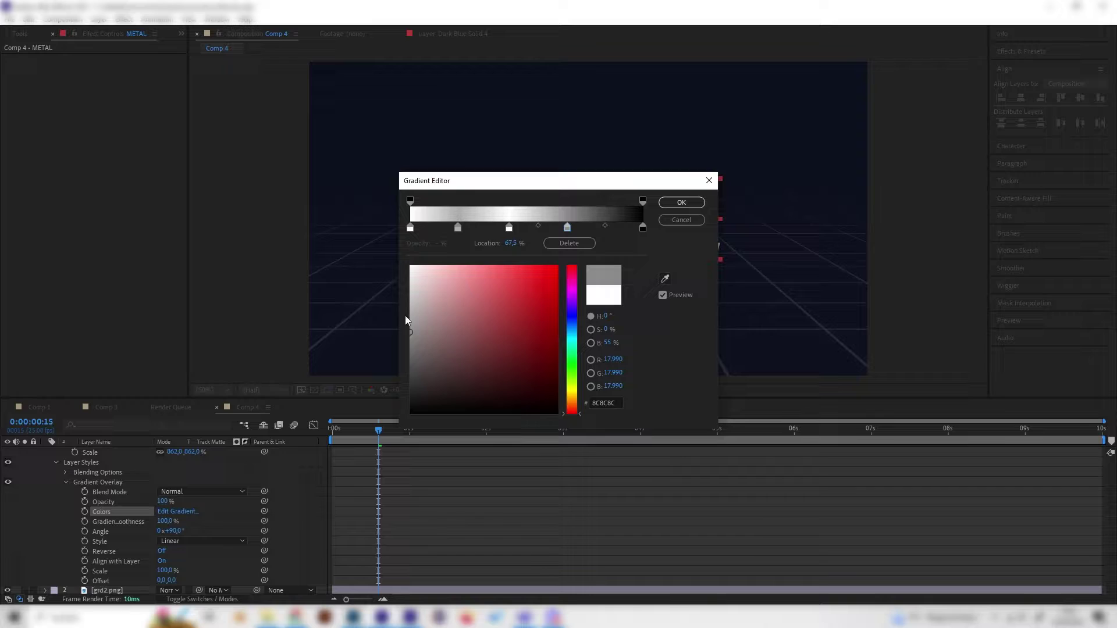
left_click(642, 228)
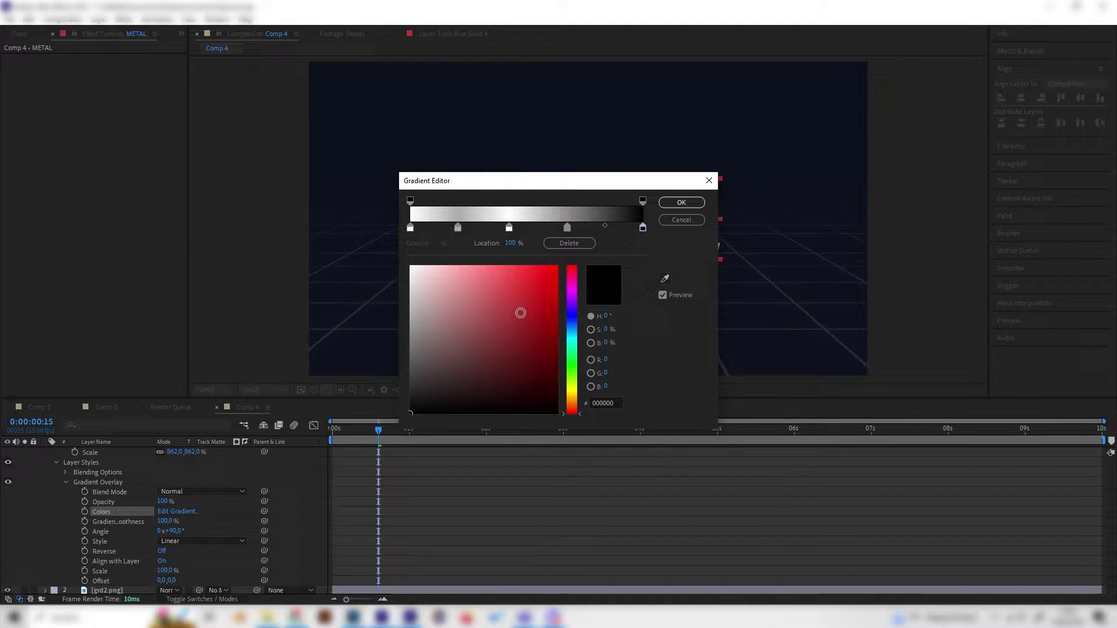
left_click_drag(521, 314, 372, 235)
left_click(678, 202)
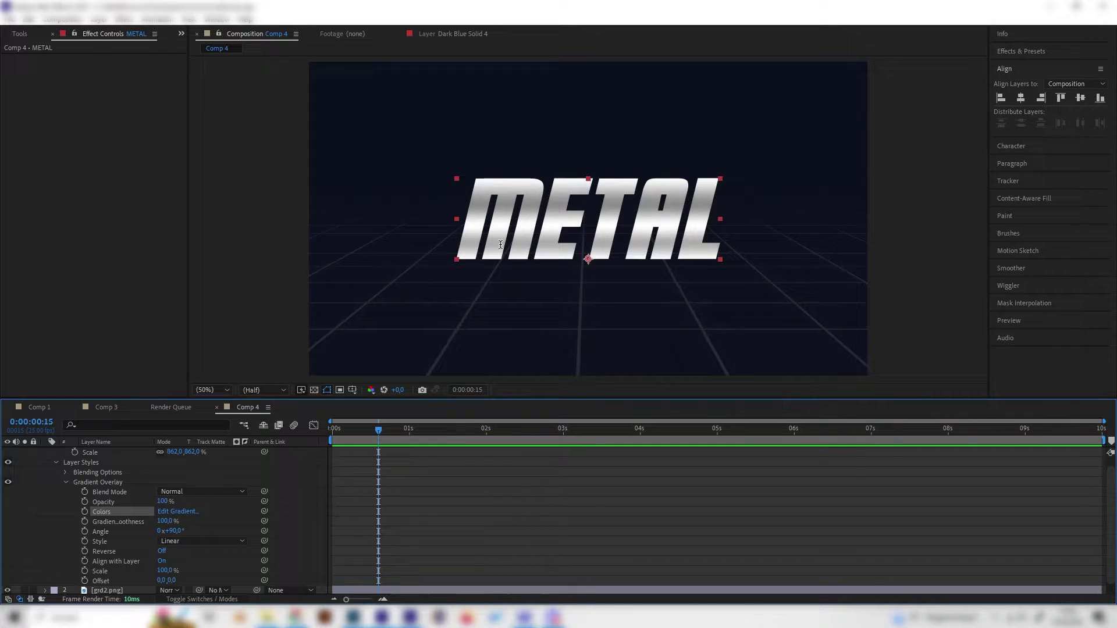
Check METAL at full and half view size, collapse Gradient Overlay, and compare against Comp 1
left_click(512, 273)
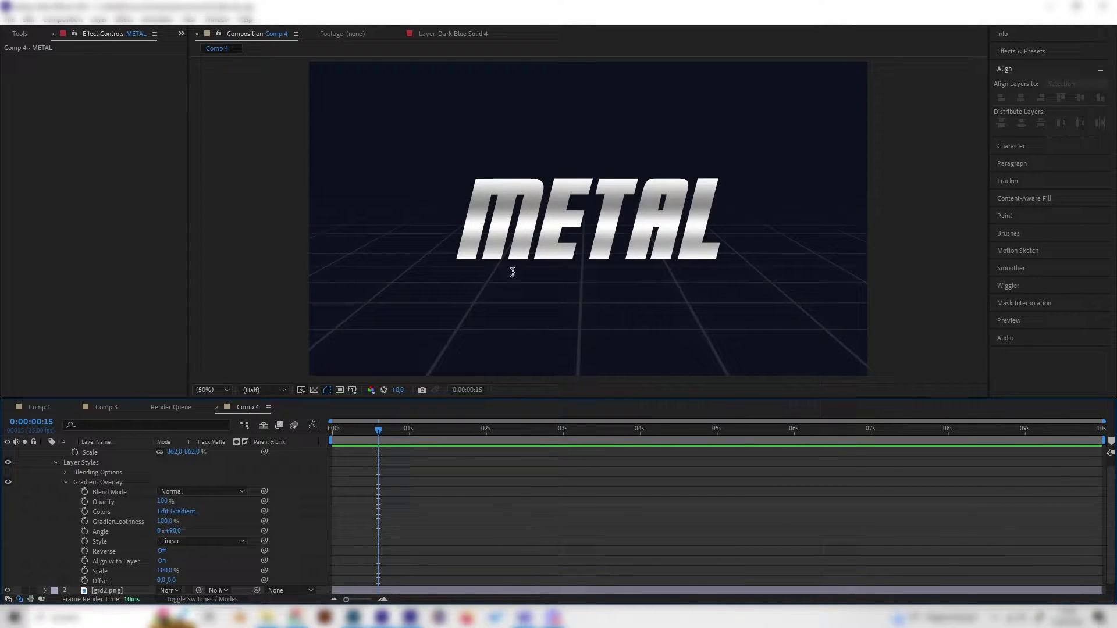
key("/")
key("comma")
key("comma")
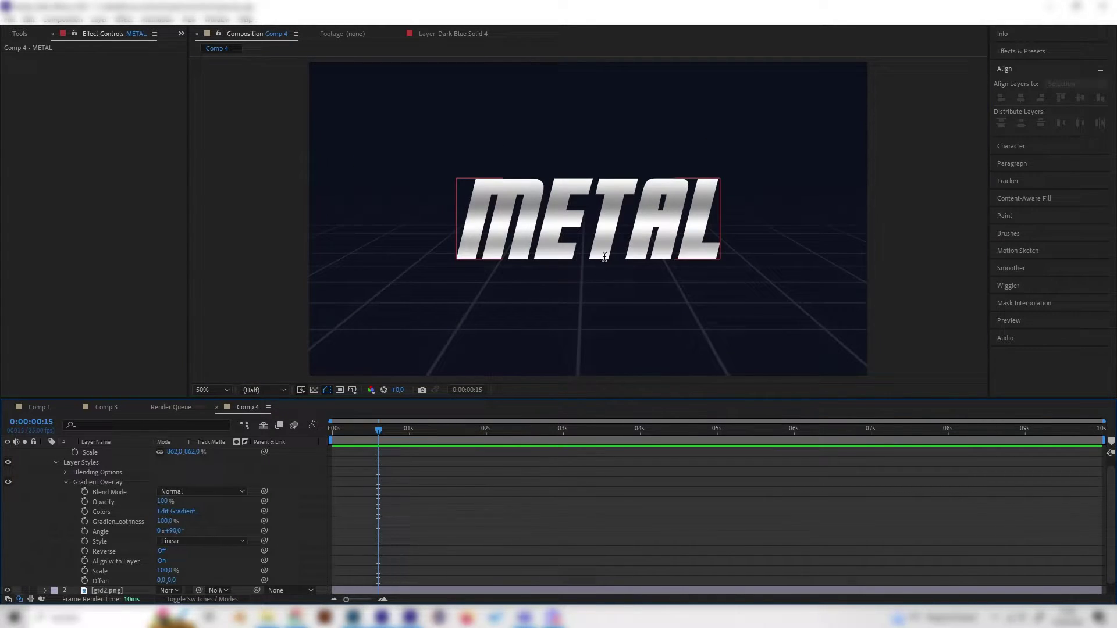
scroll(146, 482, "up", 2)
left_click(65, 492)
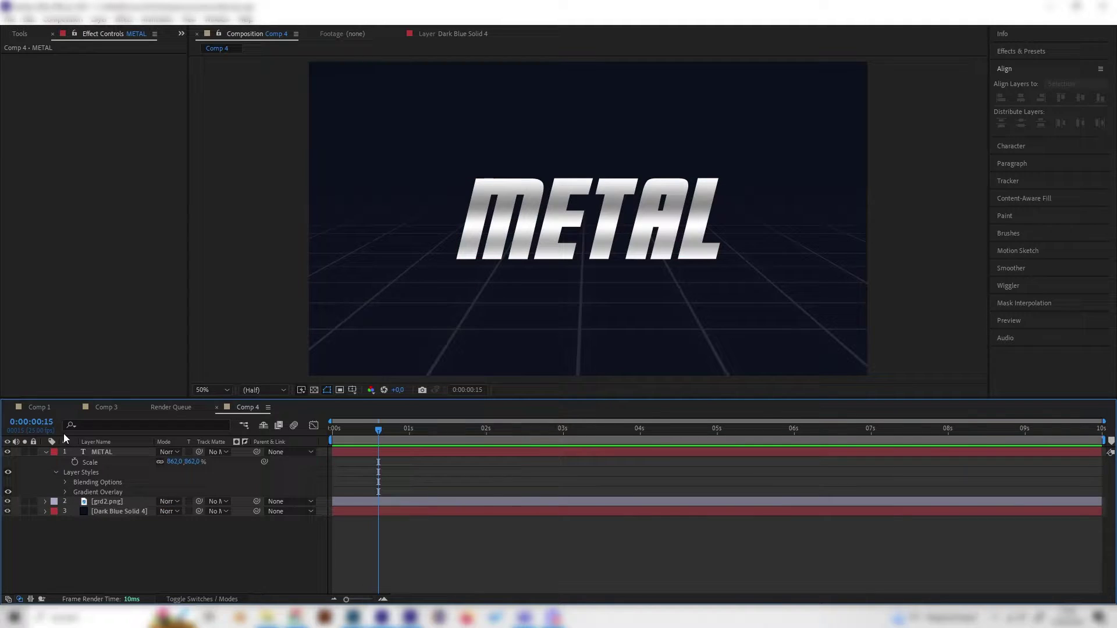
left_click(41, 408)
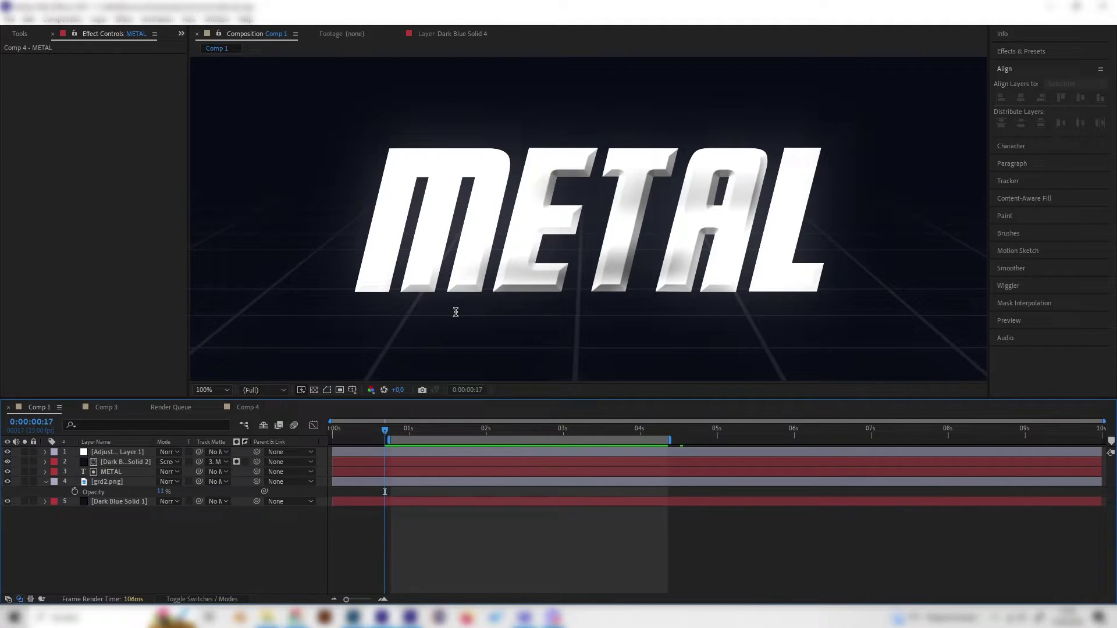
left_click(247, 406)
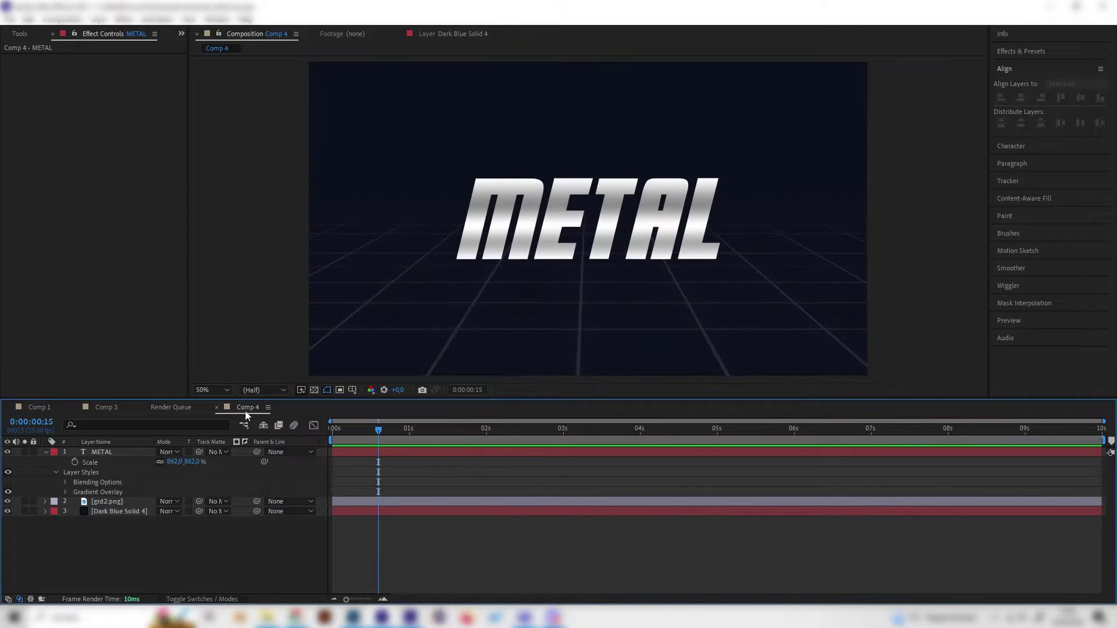
Apply a Bevel and Emboss layer style to the METAL text layer
left_click(124, 454)
right_click(122, 453)
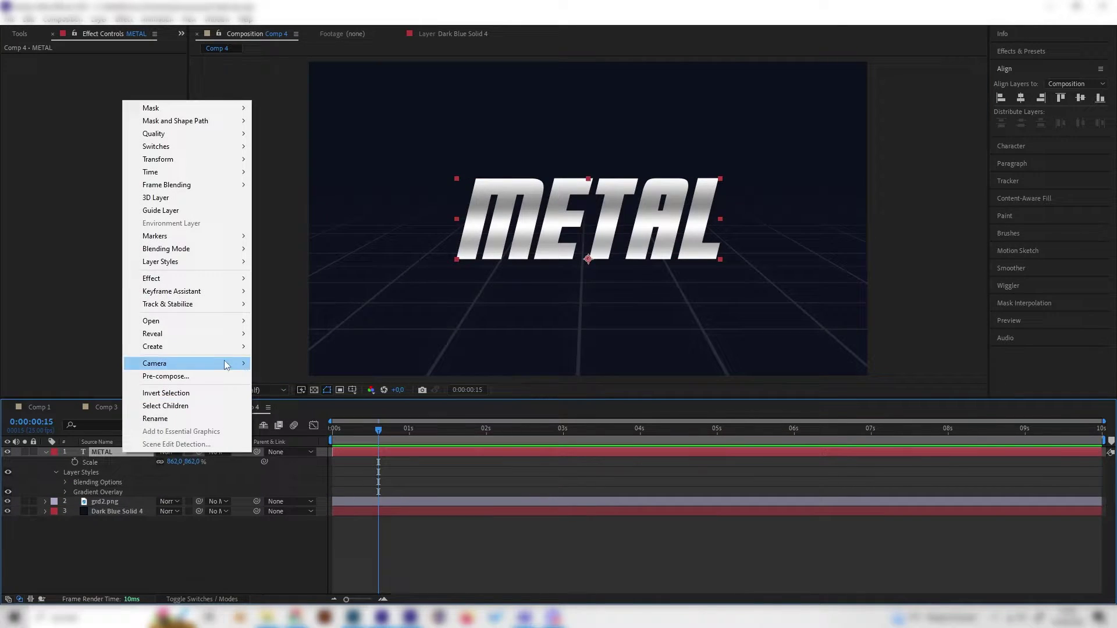
mouse_move(174, 264)
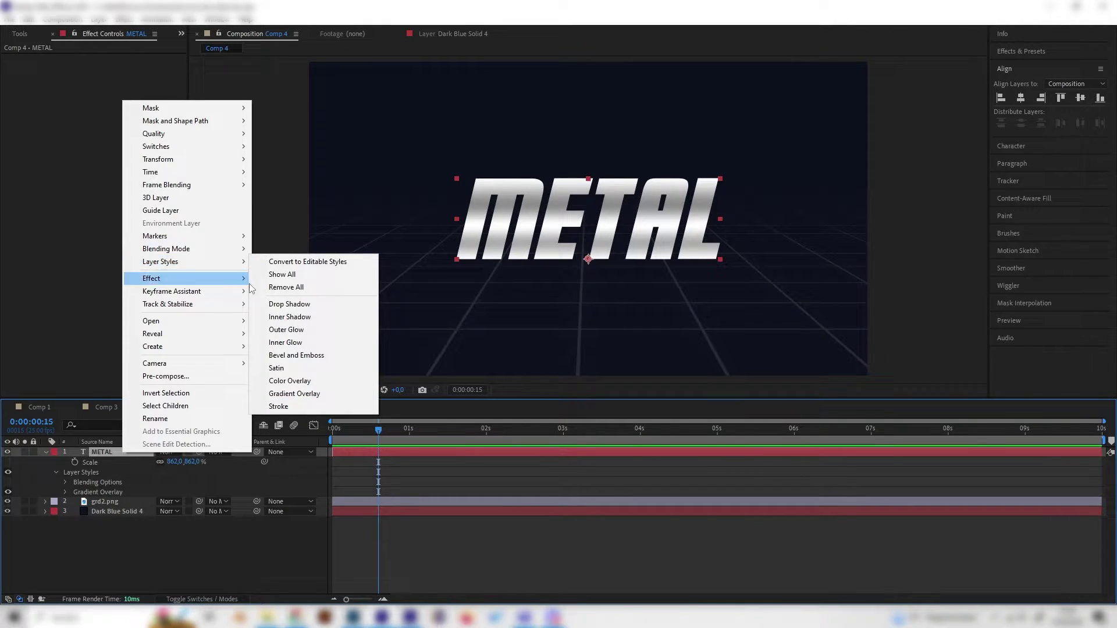
left_click(290, 356)
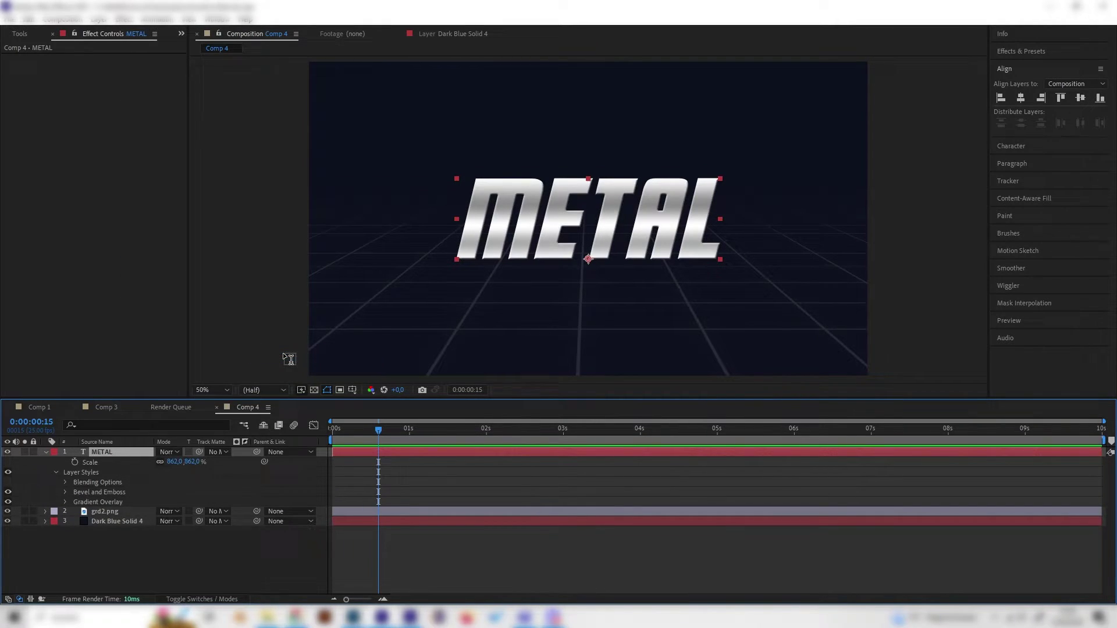
View the comp at 100% and compare with Comp 1 before returning to Comp 4
key("slash")
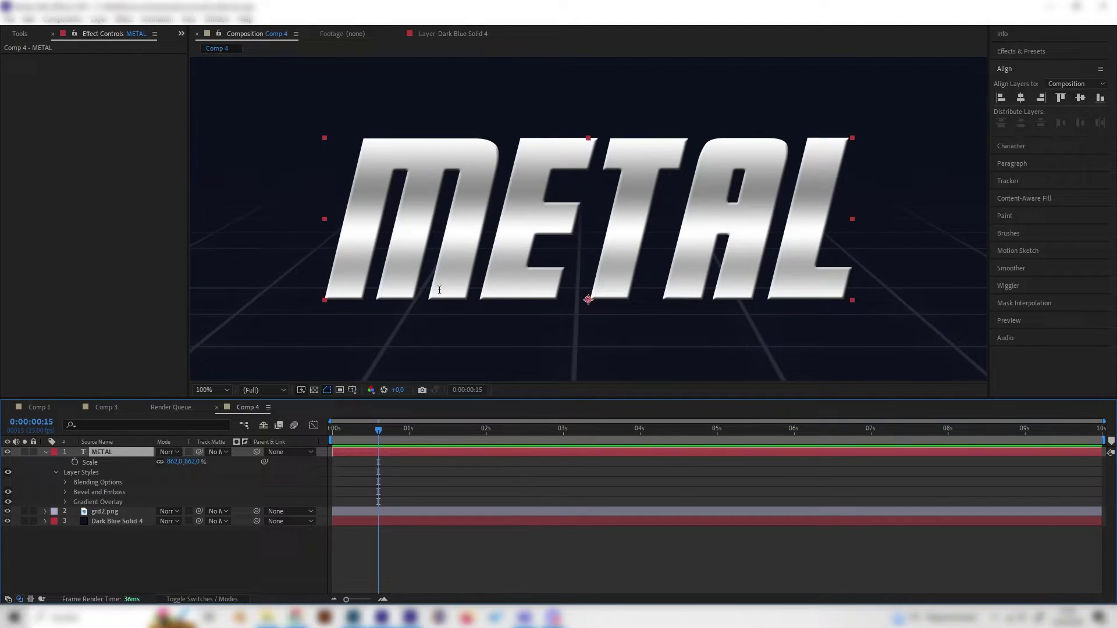
left_click(64, 408)
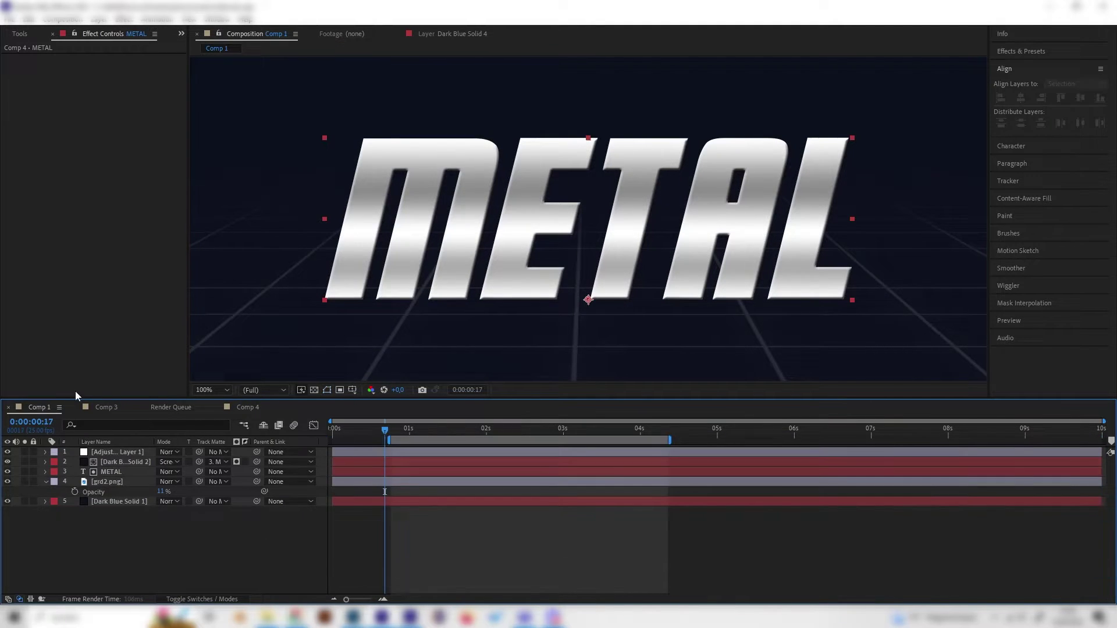
left_click(256, 407)
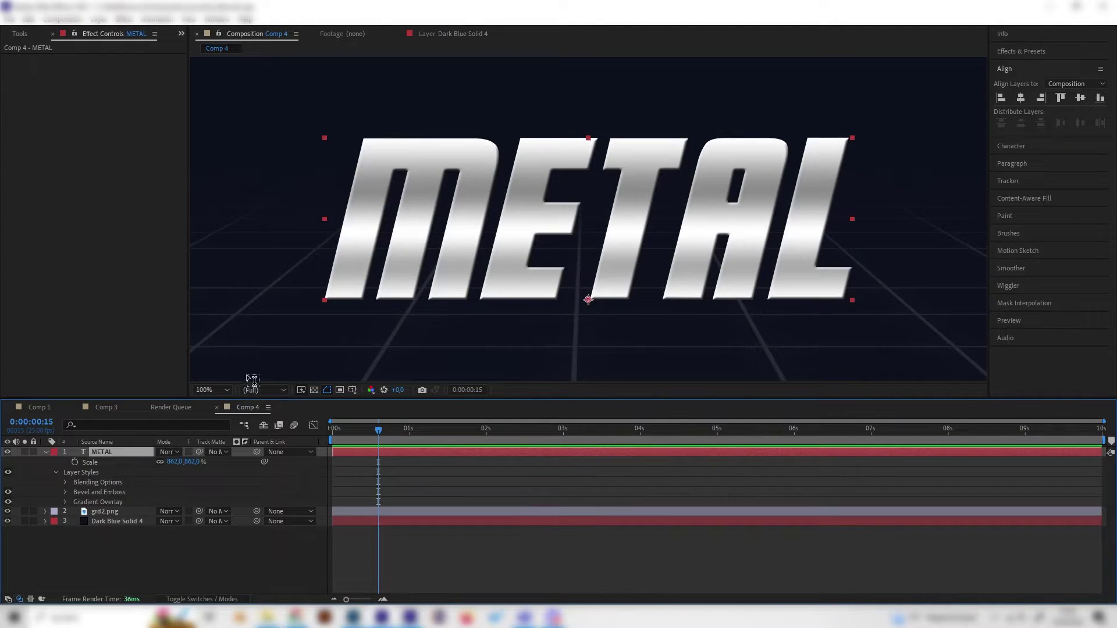
Set the bevel Technique to Chisel Hard and increase its Size
left_click(104, 493)
left_click(66, 492)
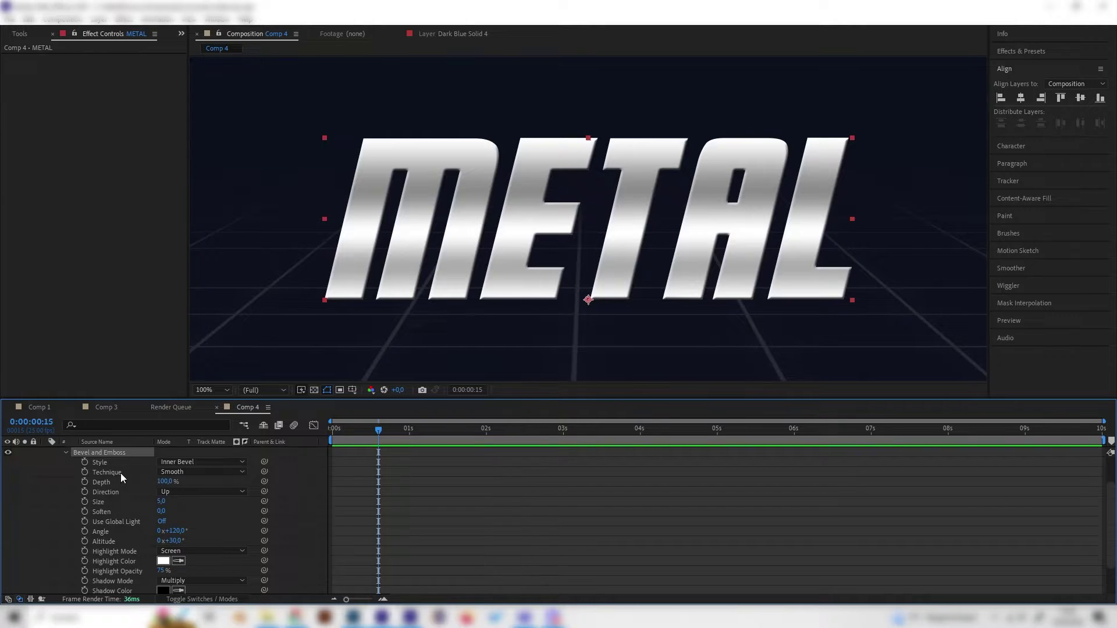
left_click(185, 472)
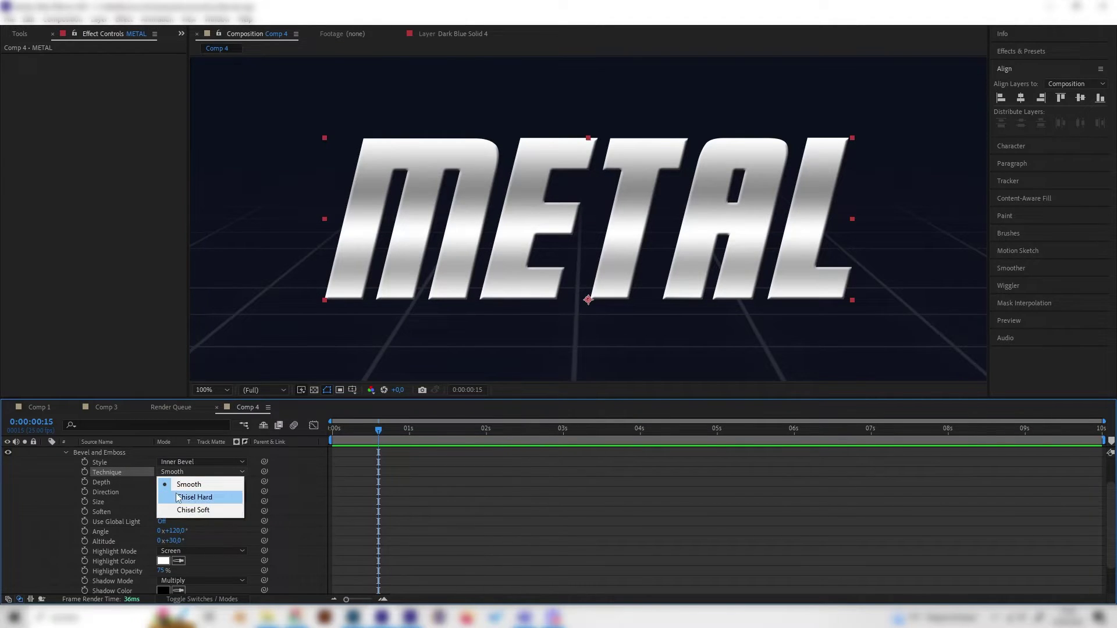
left_click(196, 500)
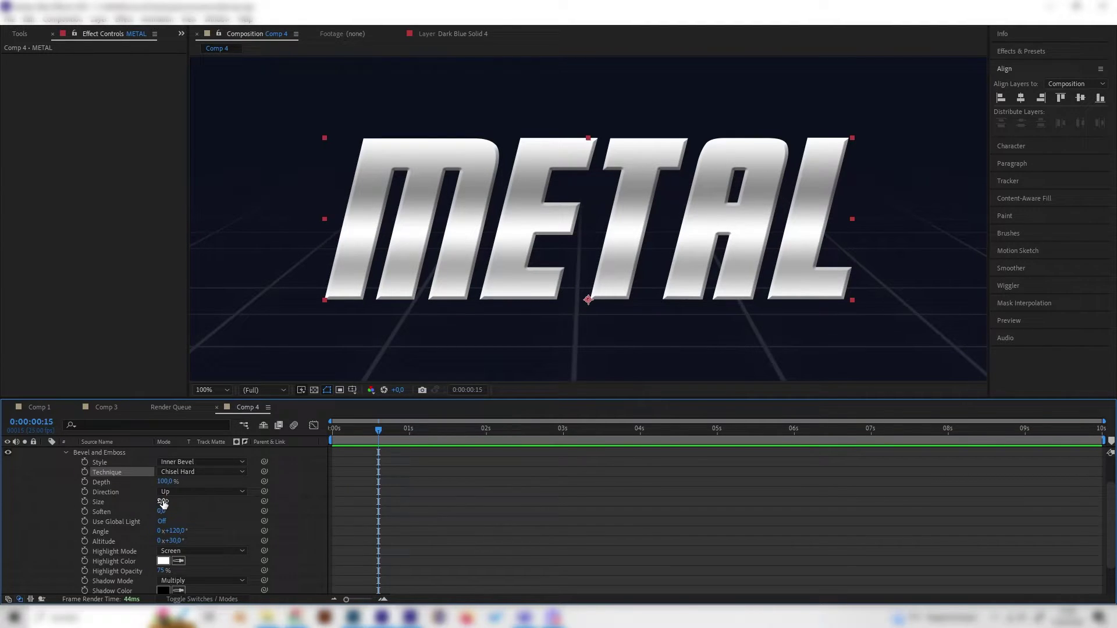
left_click_drag(163, 501, 165, 504)
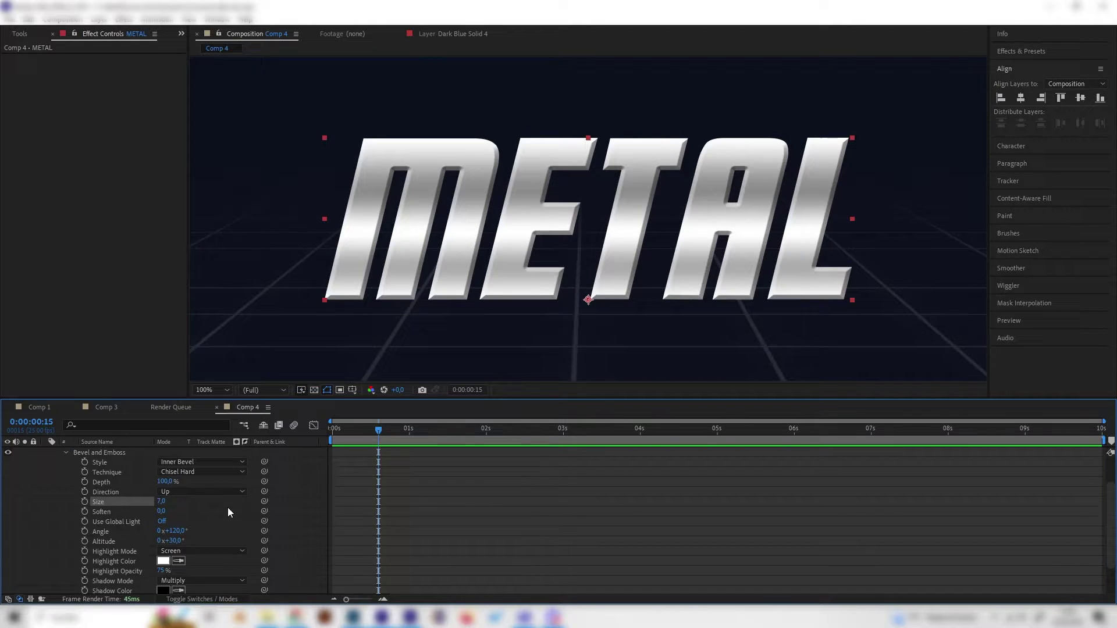
left_click(228, 509)
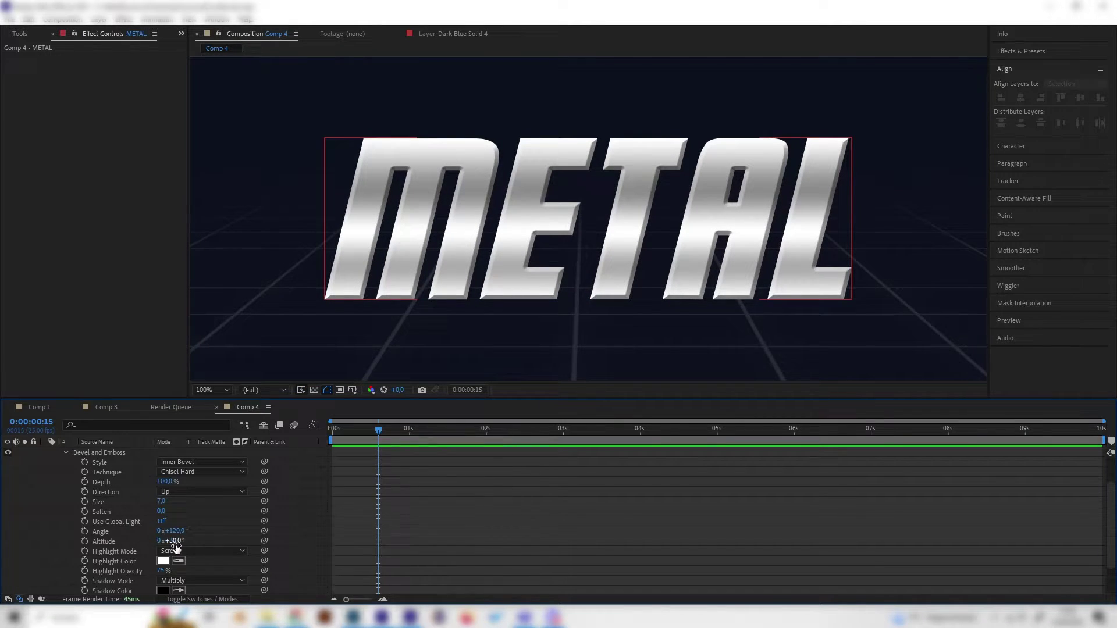
Set the bevel Shadow Opacity to 50% and raise the Size to 11
scroll(156, 584, "down", 1)
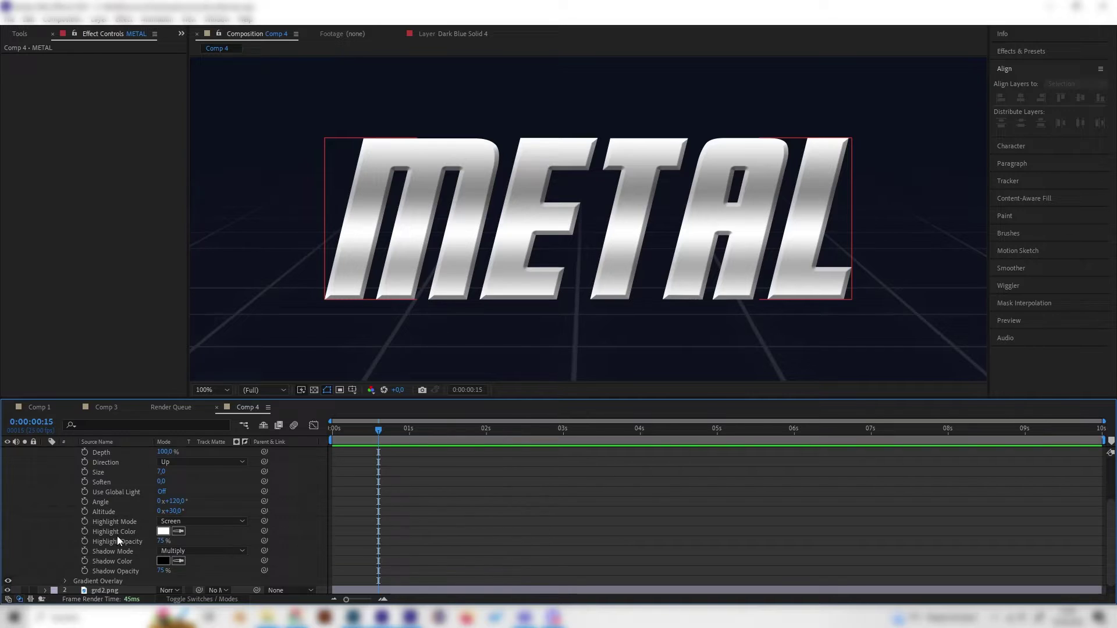
left_click(162, 570)
key("Return")
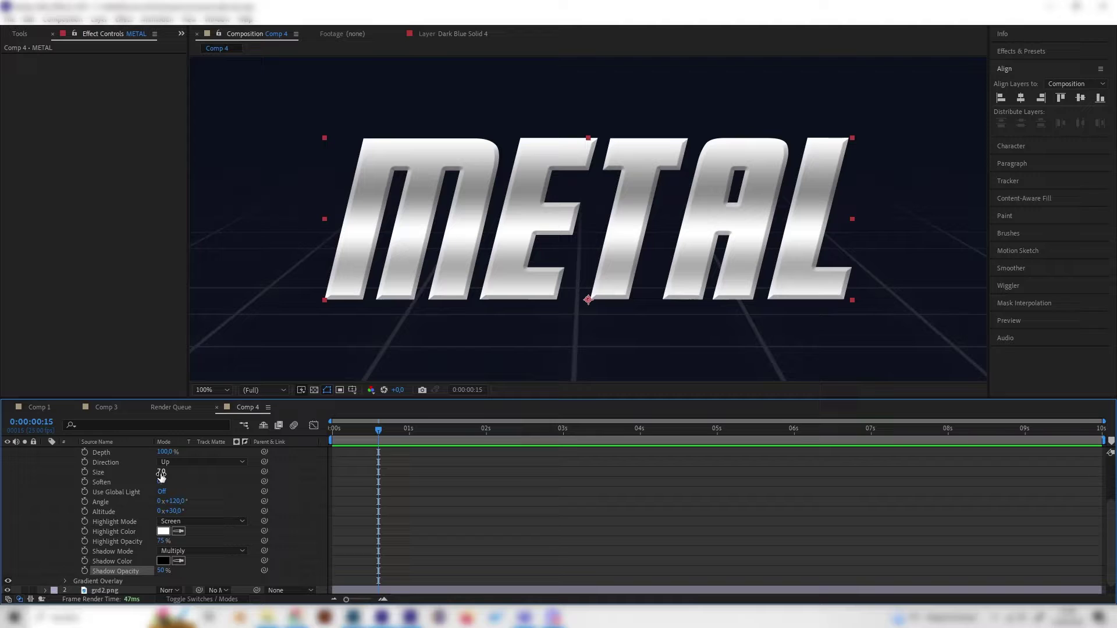
left_click_drag(160, 472, 163, 470)
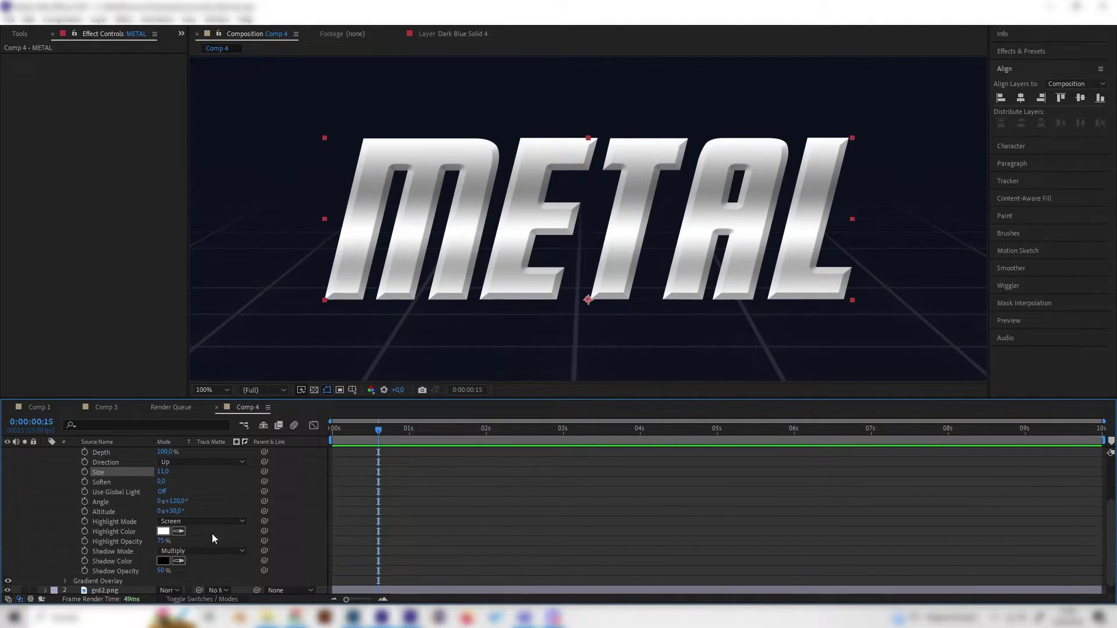
scroll(134, 501, "up", 3)
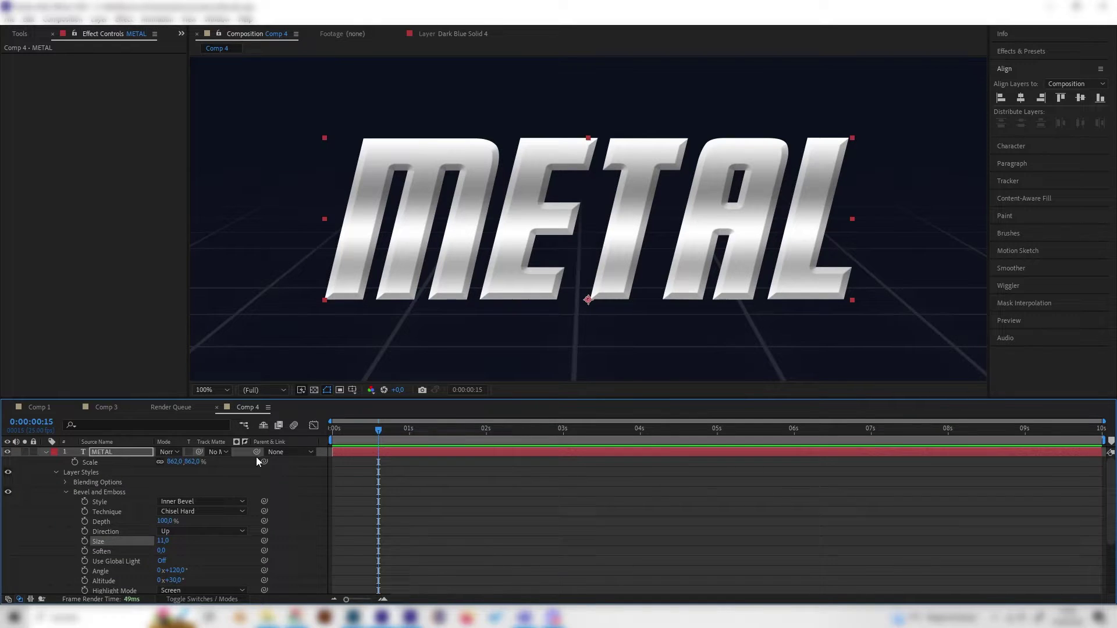
Collapse METAL's layer styles and scrub Comp 4's animation at 50% view
left_click(66, 492)
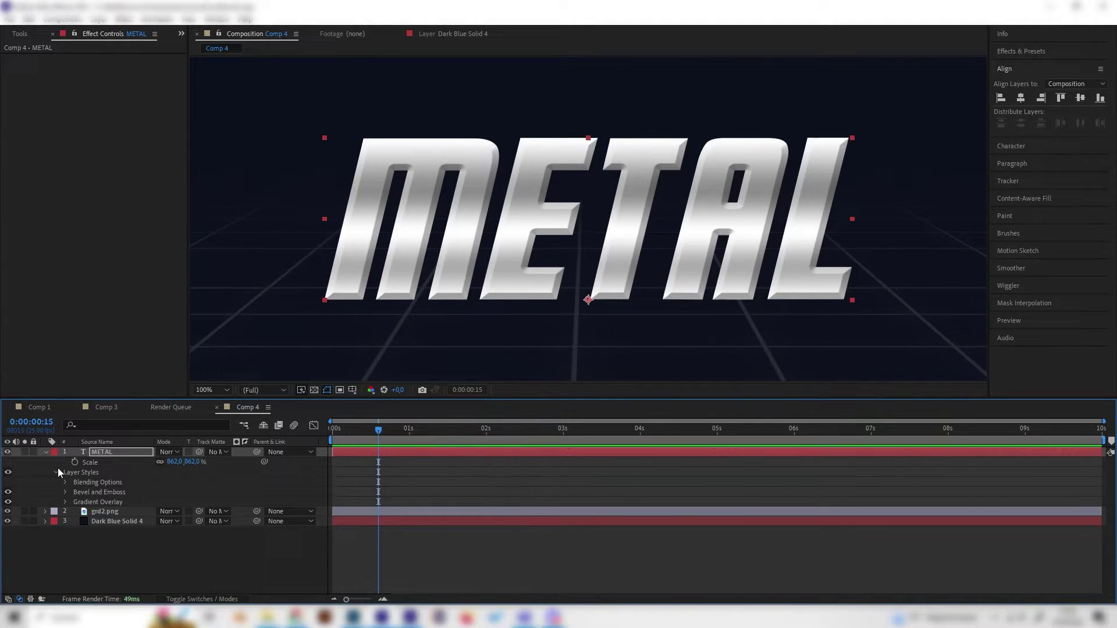
left_click(56, 473)
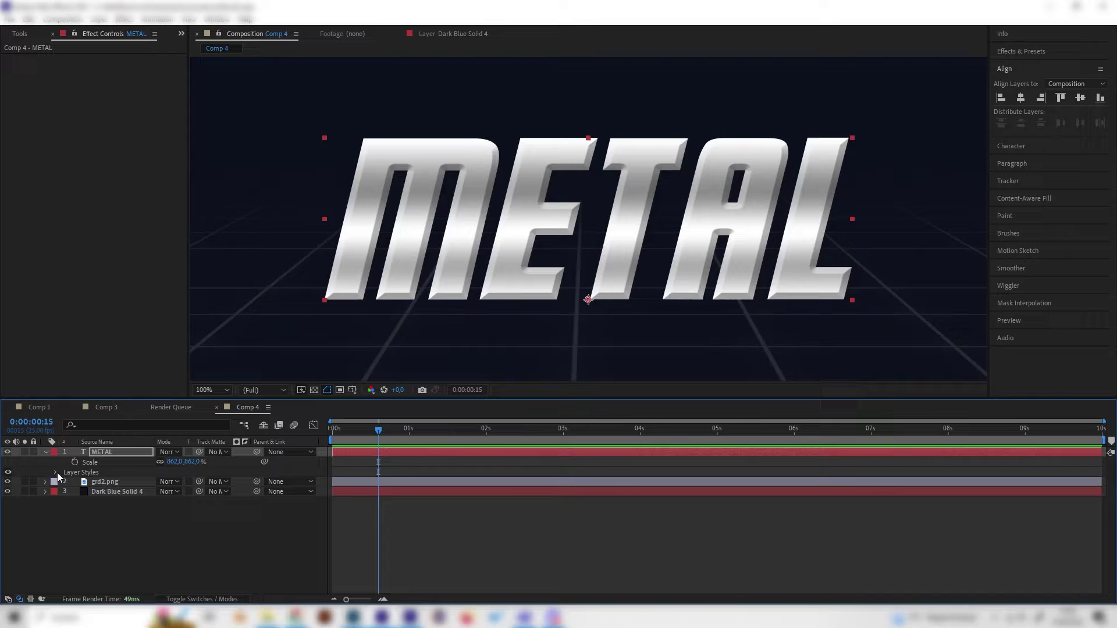
left_click_drag(404, 437, 522, 425)
key("comma")
key("comma")
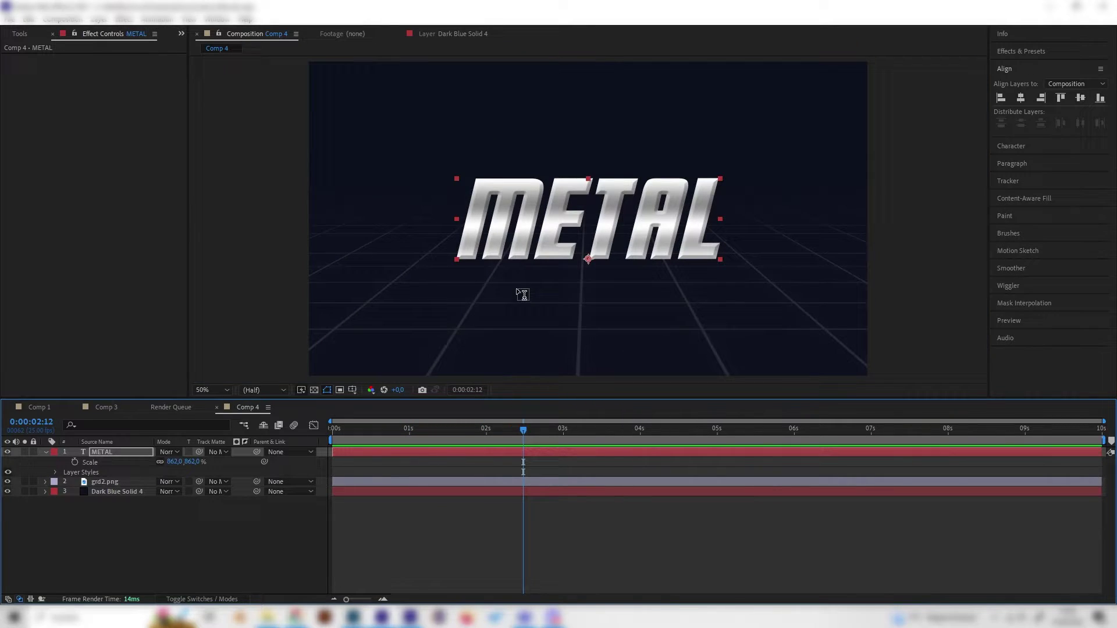
left_click_drag(420, 428, 441, 452)
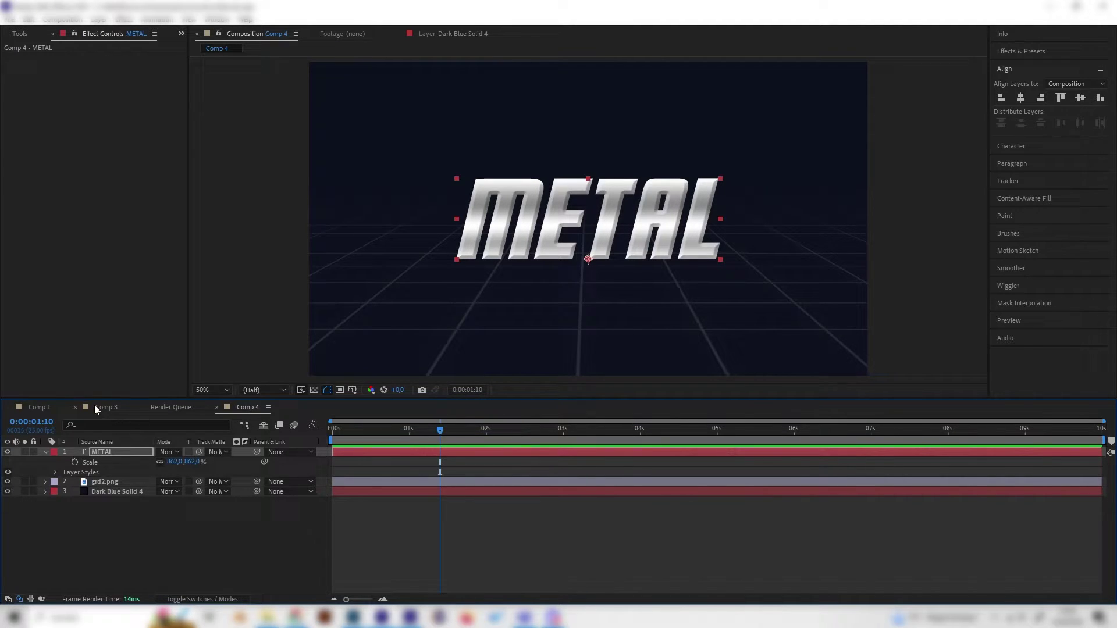
Scrub through Comp 1's animation for reference, then return to Comp 4 with nothing selected
left_click(33, 407)
left_click_drag(424, 429, 501, 435)
left_click(249, 408)
left_click(219, 519)
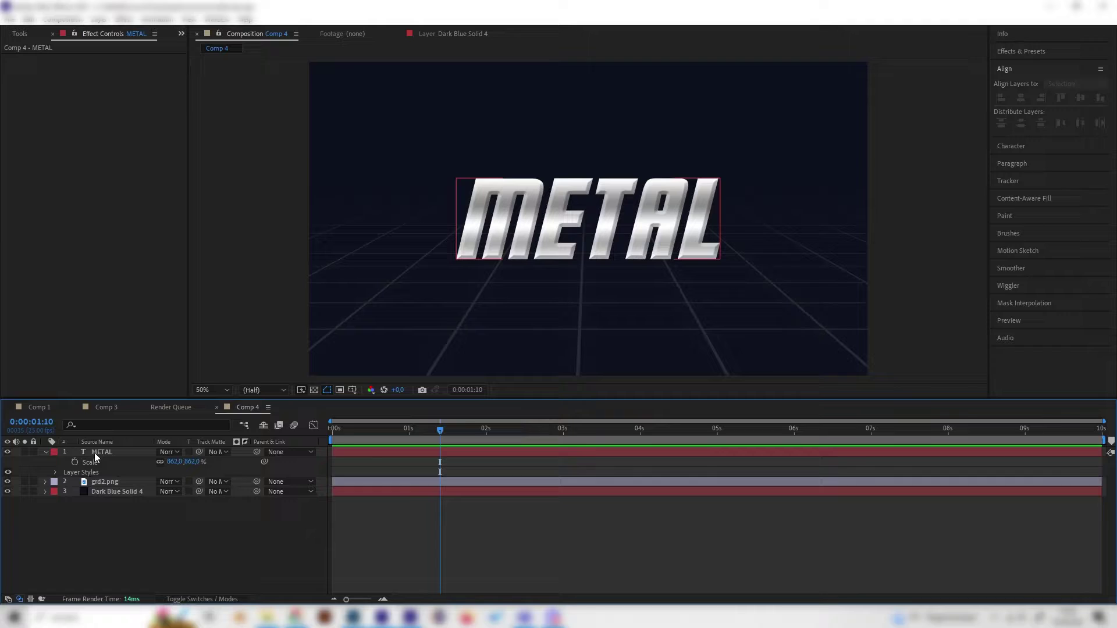
Create a new solid layer, Dark Blue Solid 5, on top of Comp 4
right_click(210, 538)
mouse_move(326, 399)
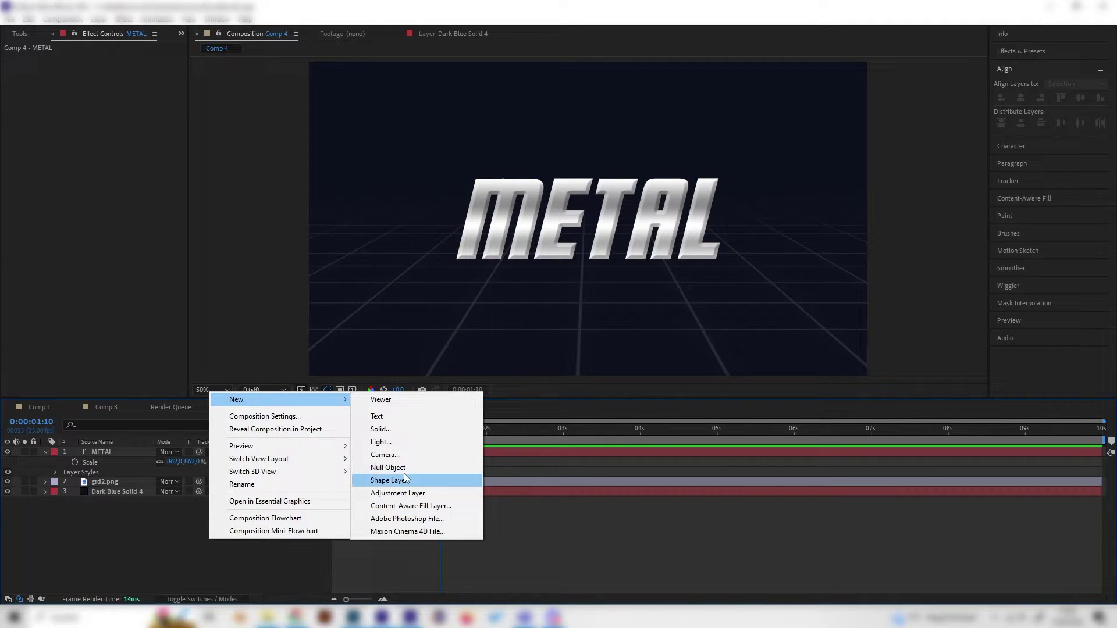
left_click(402, 428)
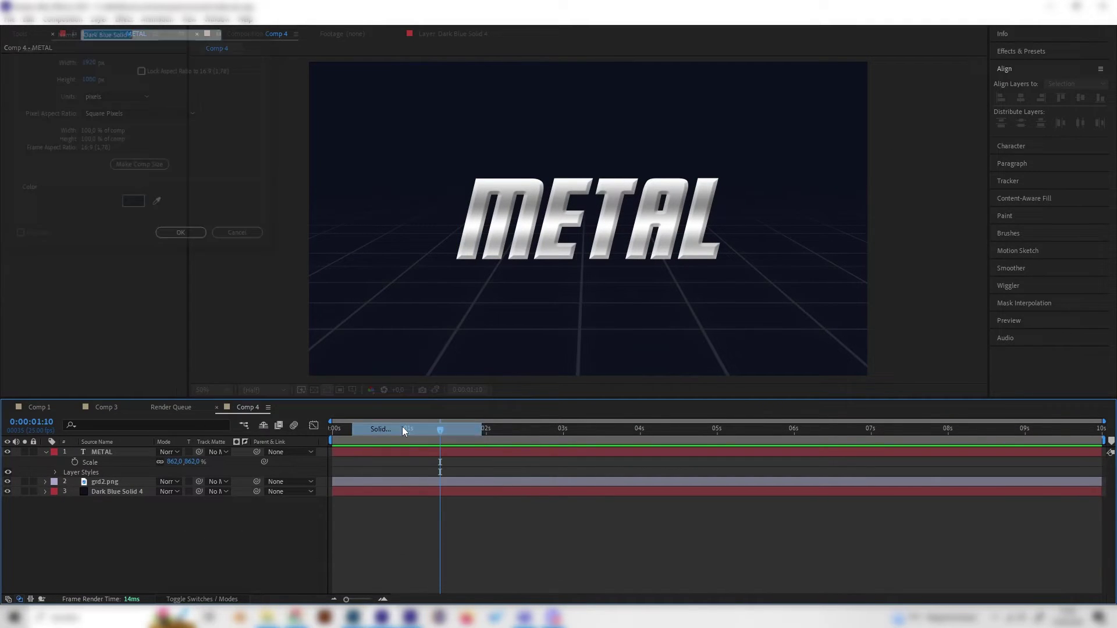
left_click(182, 236)
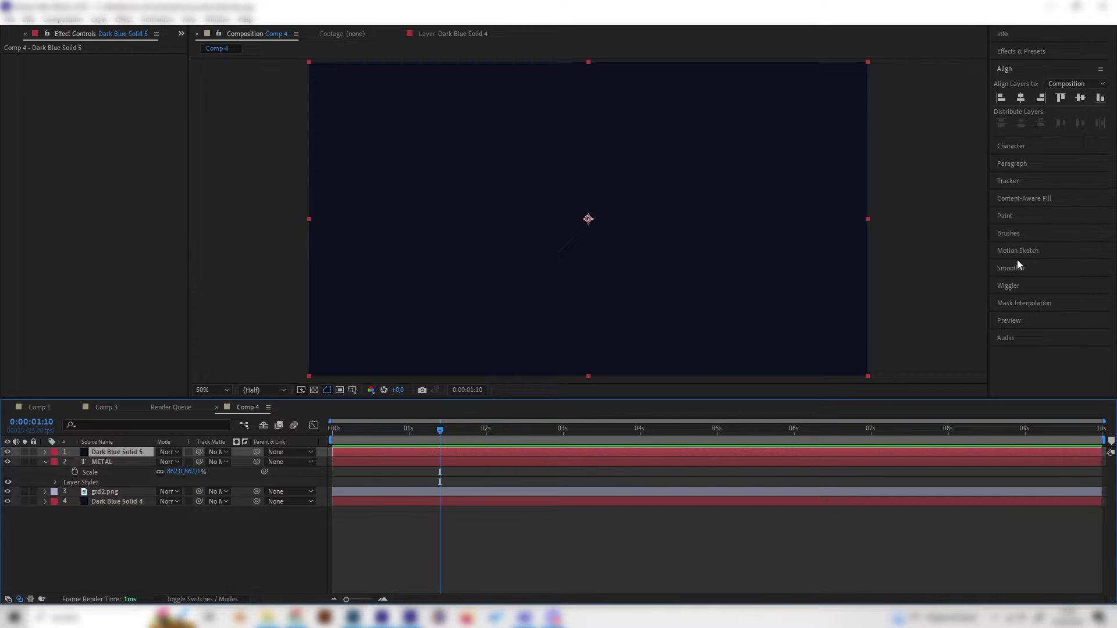
Search the Effects & Presets panel for 'fracta' to list fractal effects
left_click(1014, 51)
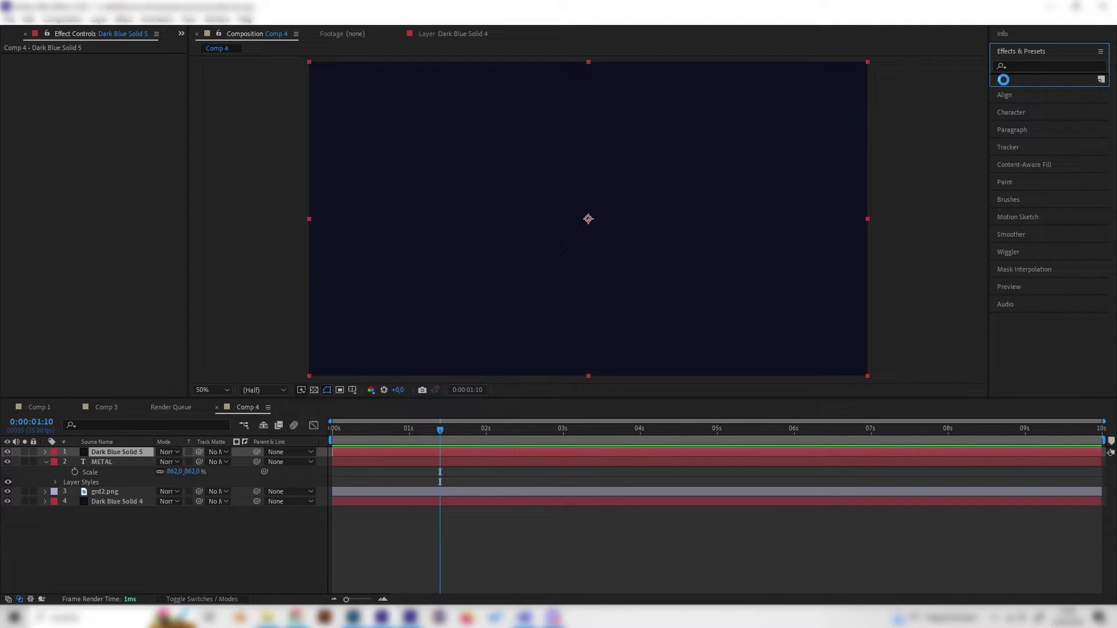
left_click(1021, 66)
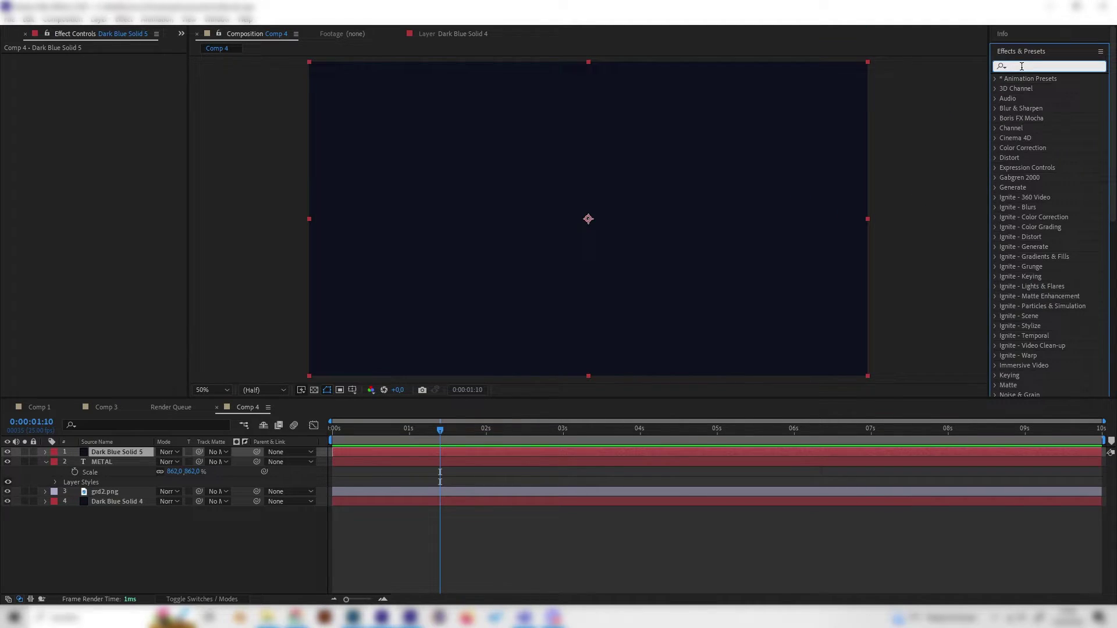
type("fracta")
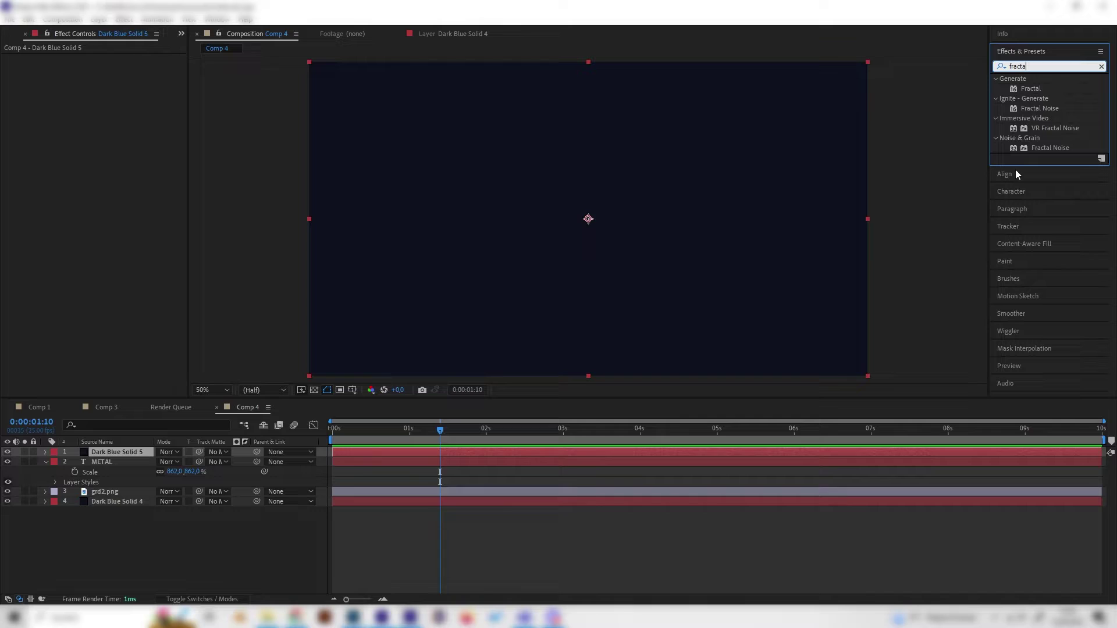
Apply Fractal Noise to the solid with Contrast 800, Brightness 50 and Complexity 2
double_click(1041, 147)
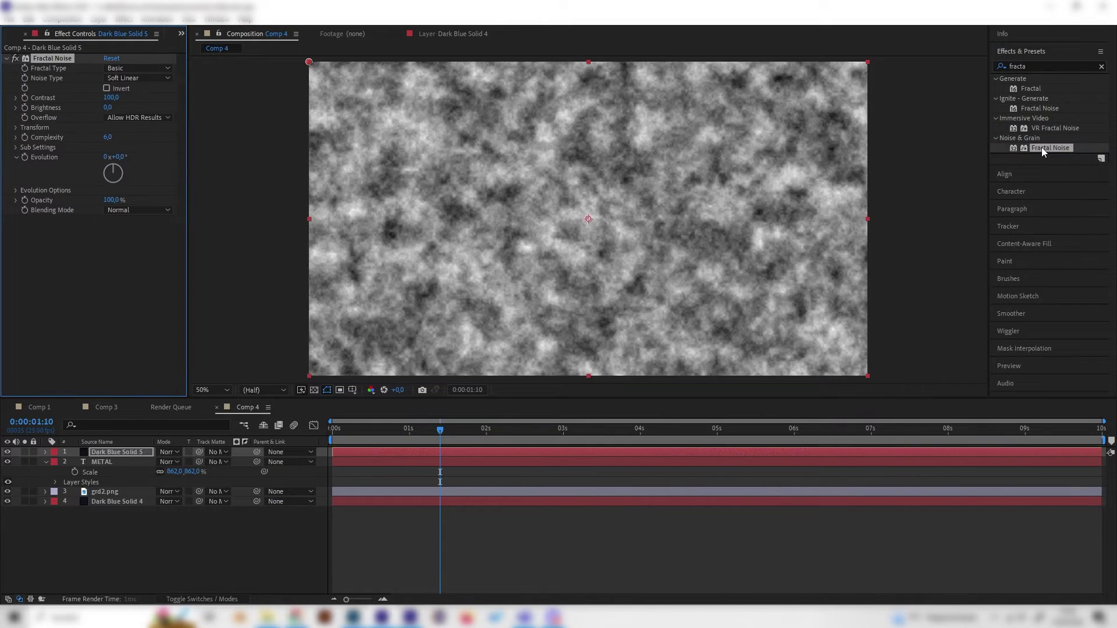
left_click(113, 98)
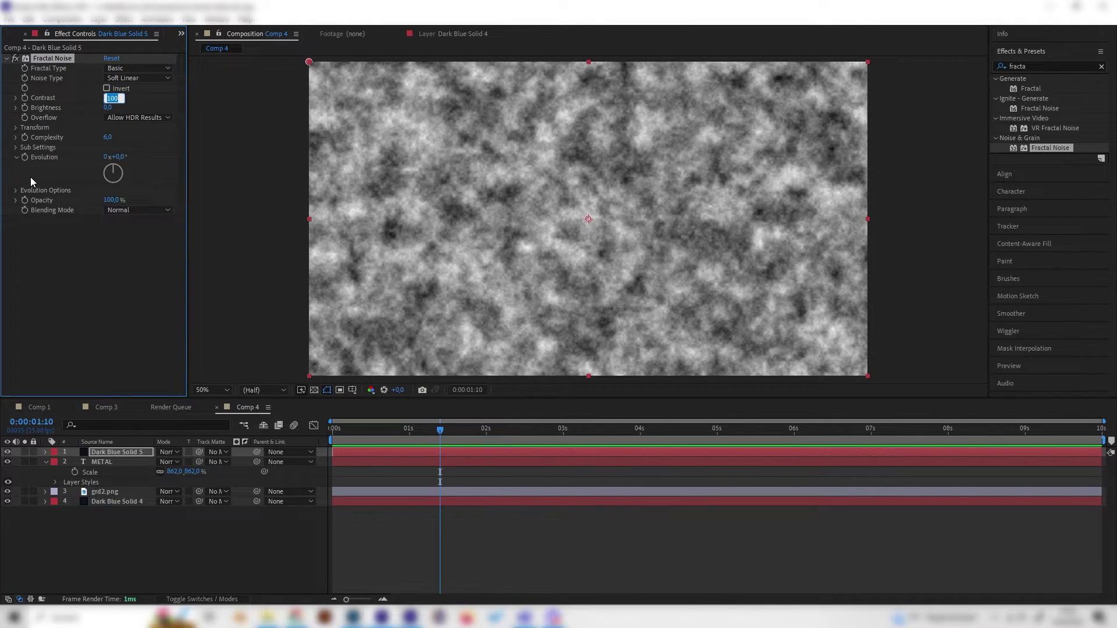
type("800")
key("Return")
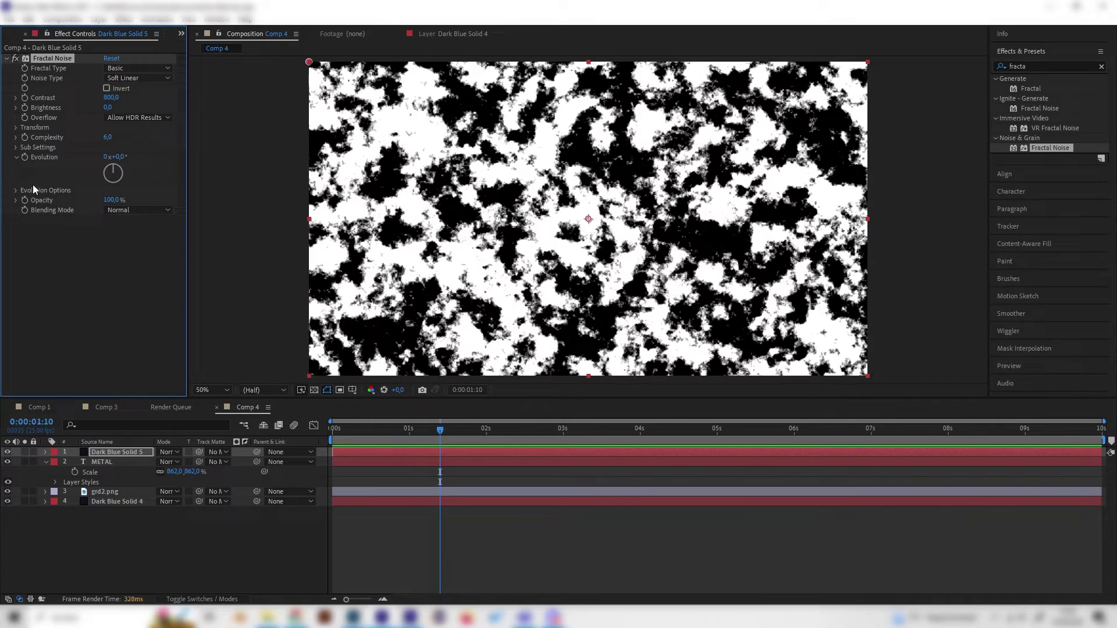
left_click(108, 107)
type("50")
key("Return")
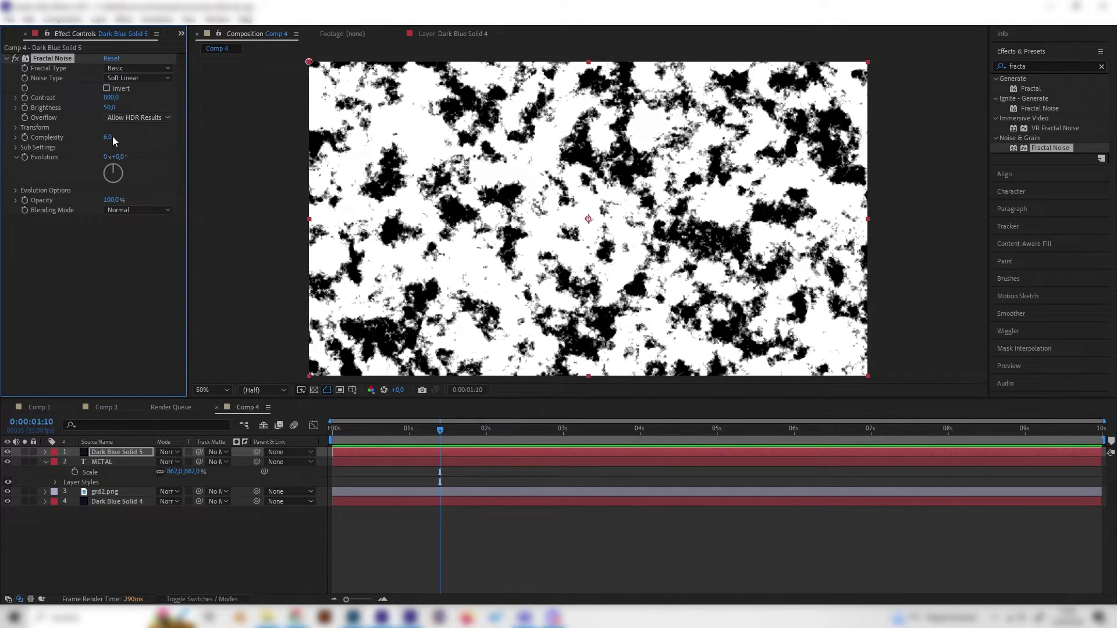
left_click(108, 137)
key("Return")
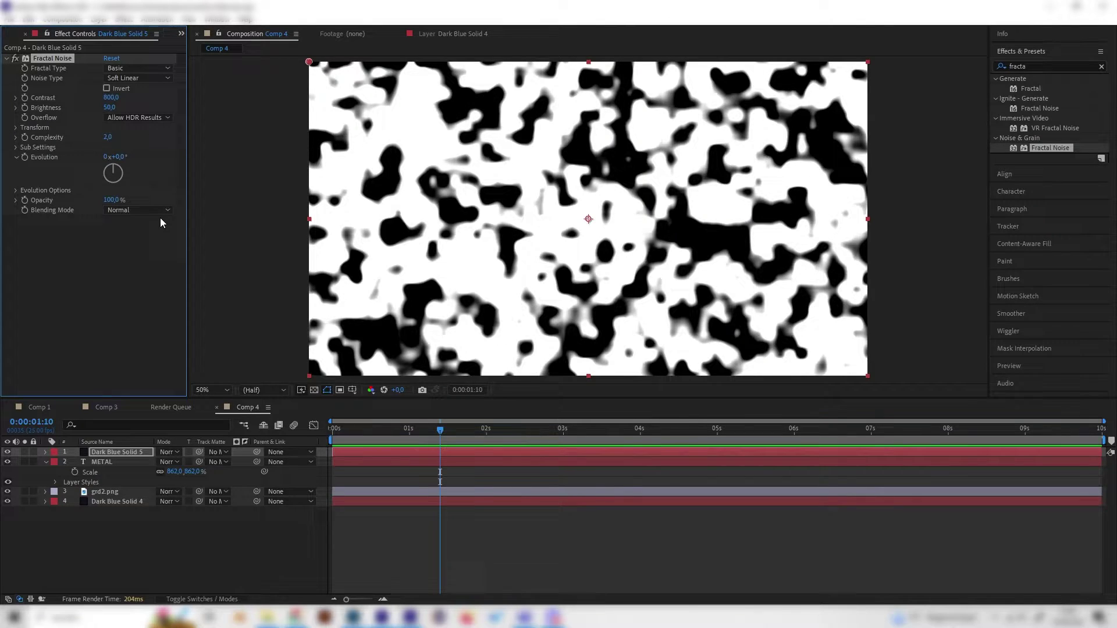
Enlarge the noise Scale to 323 and return to the start of the timeline
left_click(16, 190)
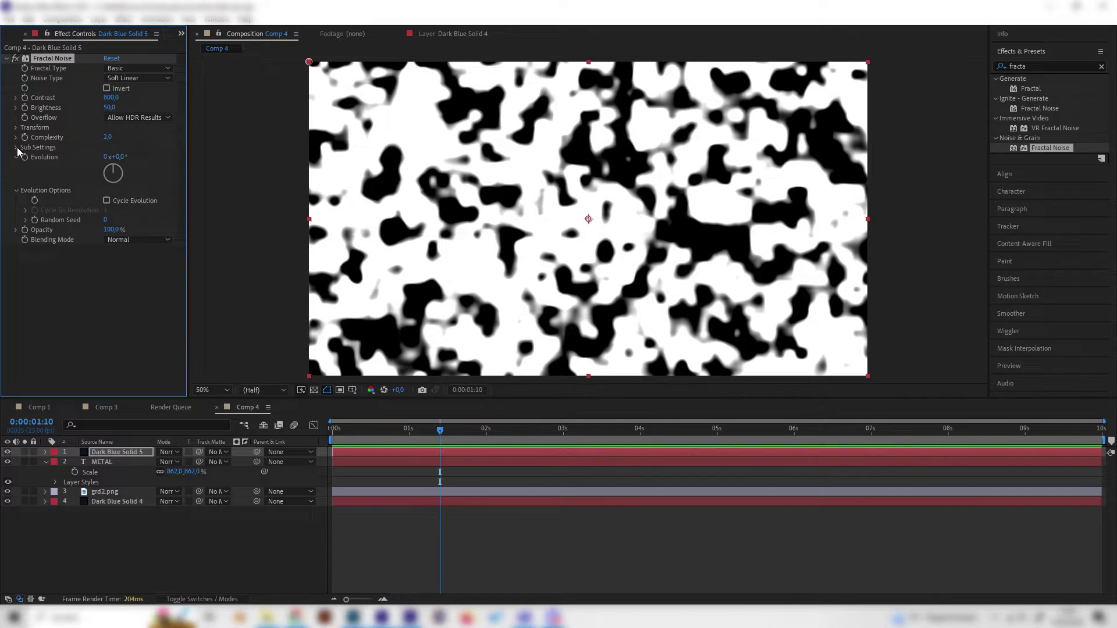
left_click(16, 127)
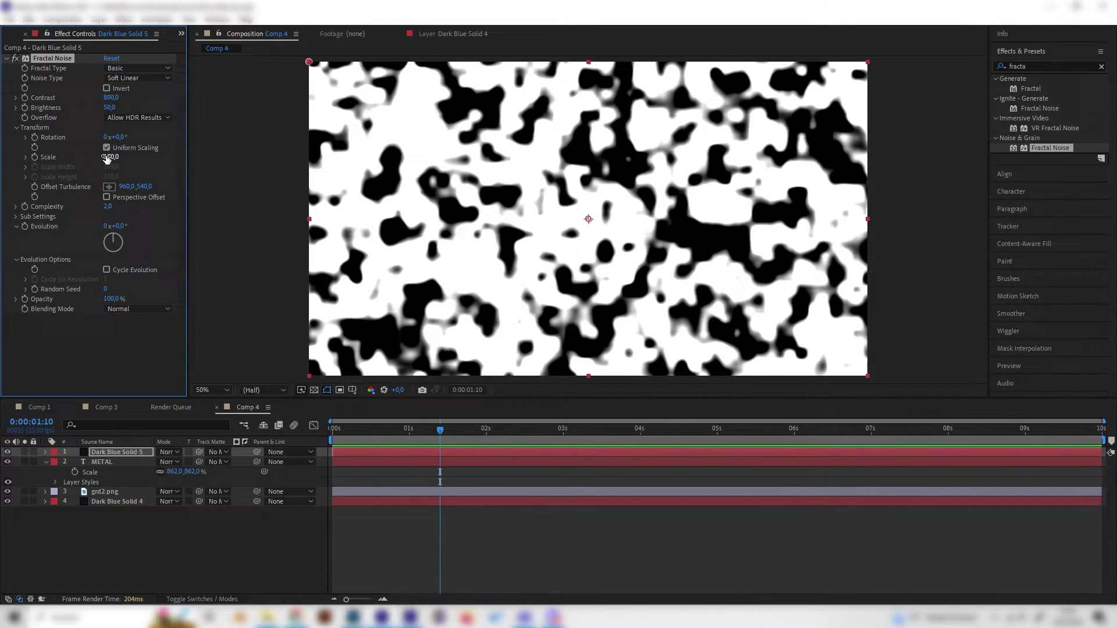
left_click_drag(106, 157, 223, 144)
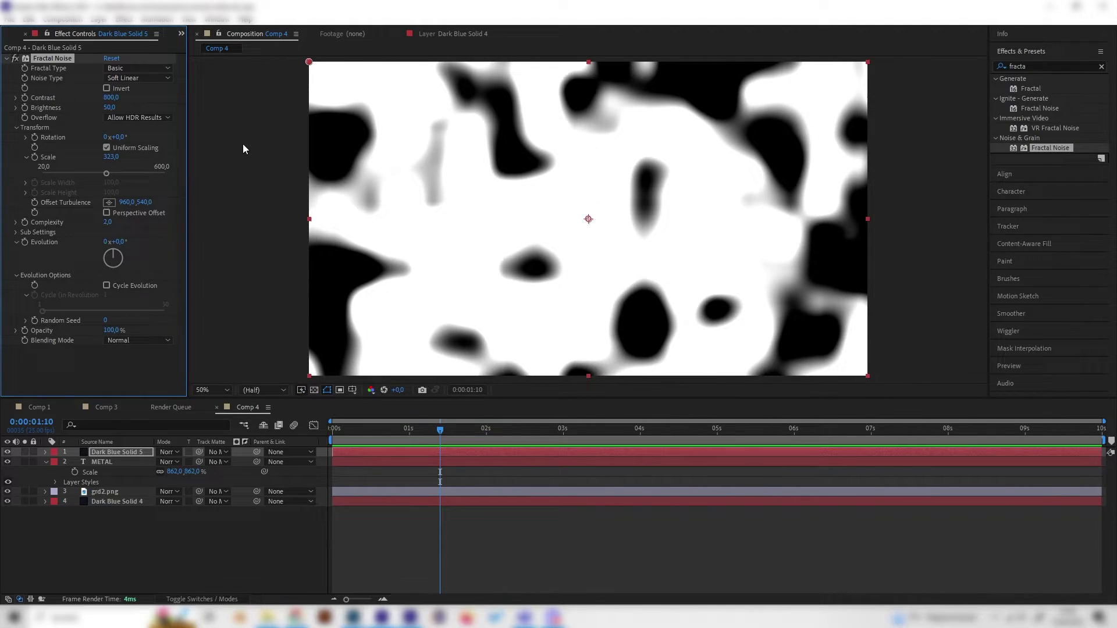
left_click_drag(401, 428, 329, 430)
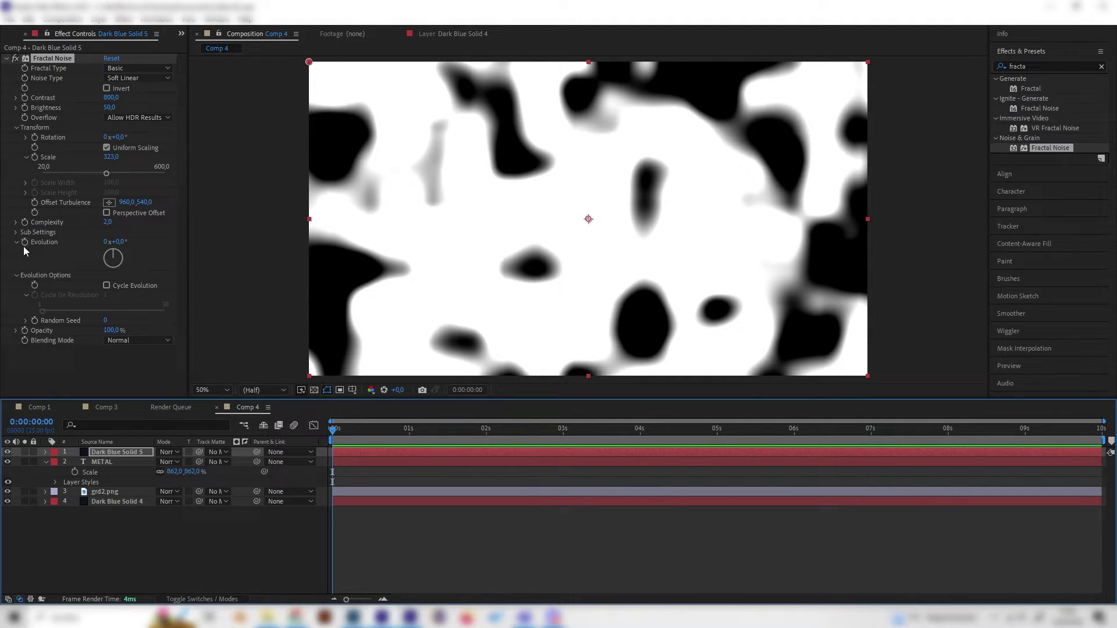
Keyframe Evolution from 0 at the first frame to 10x+133° at the last frame
left_click_drag(344, 428, 375, 425)
key("Home")
left_click(24, 241)
left_click_drag(340, 434, 1100, 431)
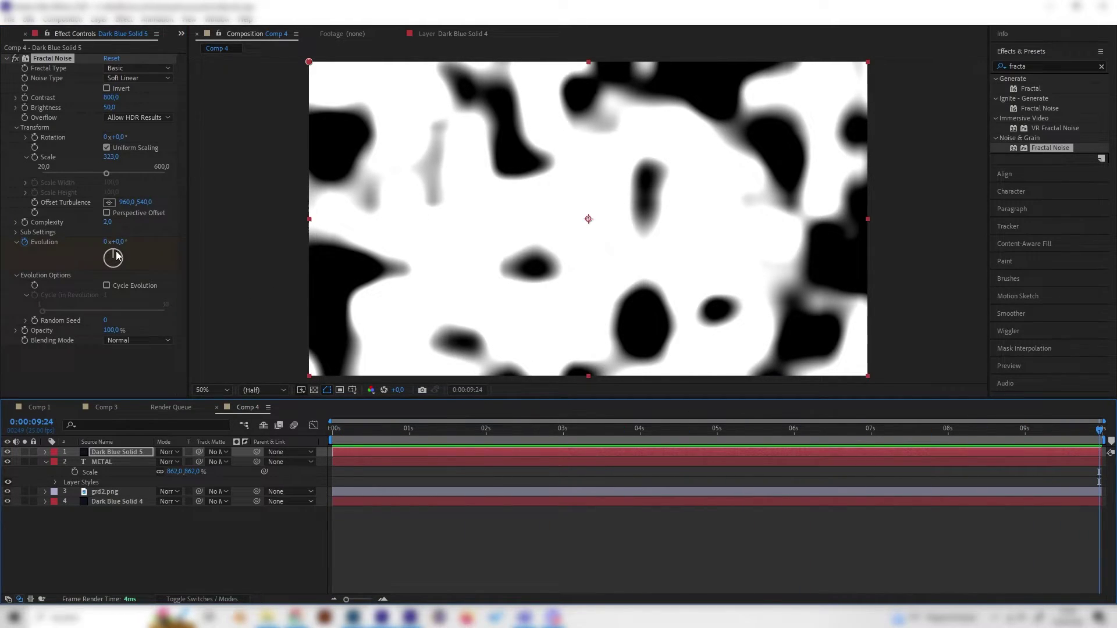
mouse_move(116, 256)
left_mouse_down()
mouse_move(114, 277)
mouse_move(134, 230)
mouse_move(101, 207)
mouse_move(83, 272)
mouse_move(103, 207)
mouse_move(144, 277)
mouse_move(65, 216)
mouse_move(128, 282)
mouse_move(124, 270)
left_mouse_up()
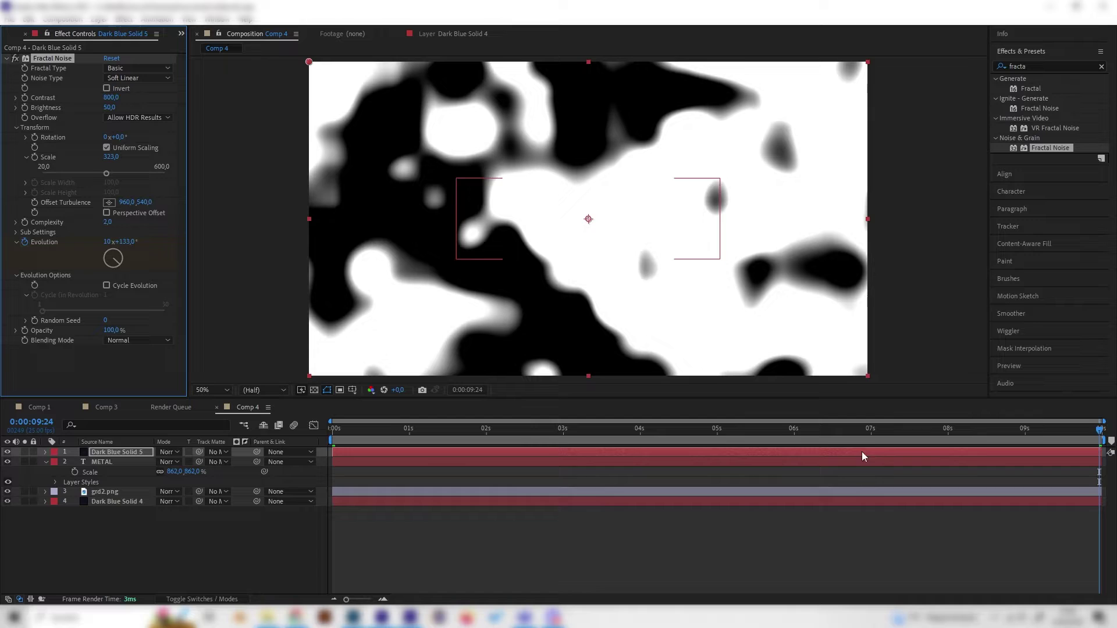
left_click(107, 241)
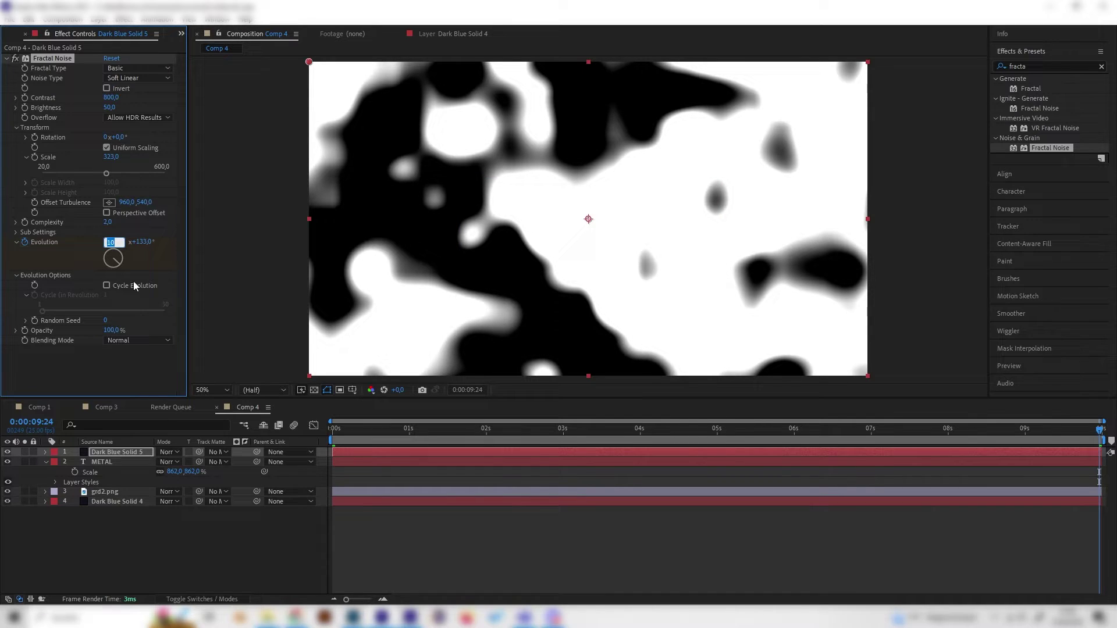
left_click(117, 372)
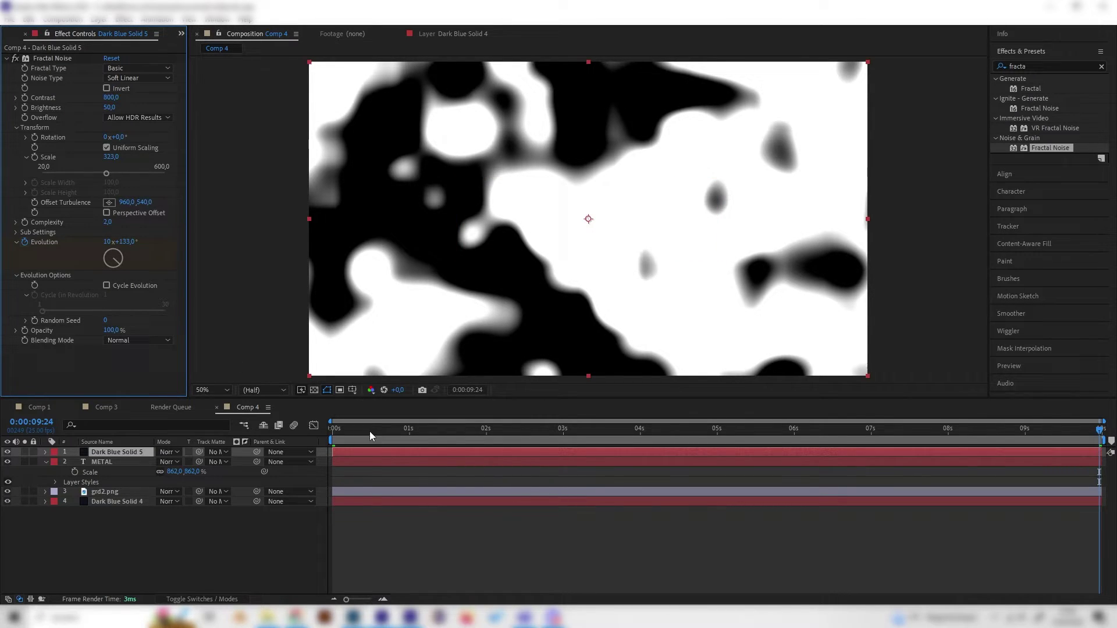
Preview the moving noise, park at 3:16, and select the solid with layer names shown
left_click_drag(370, 435, 550, 432)
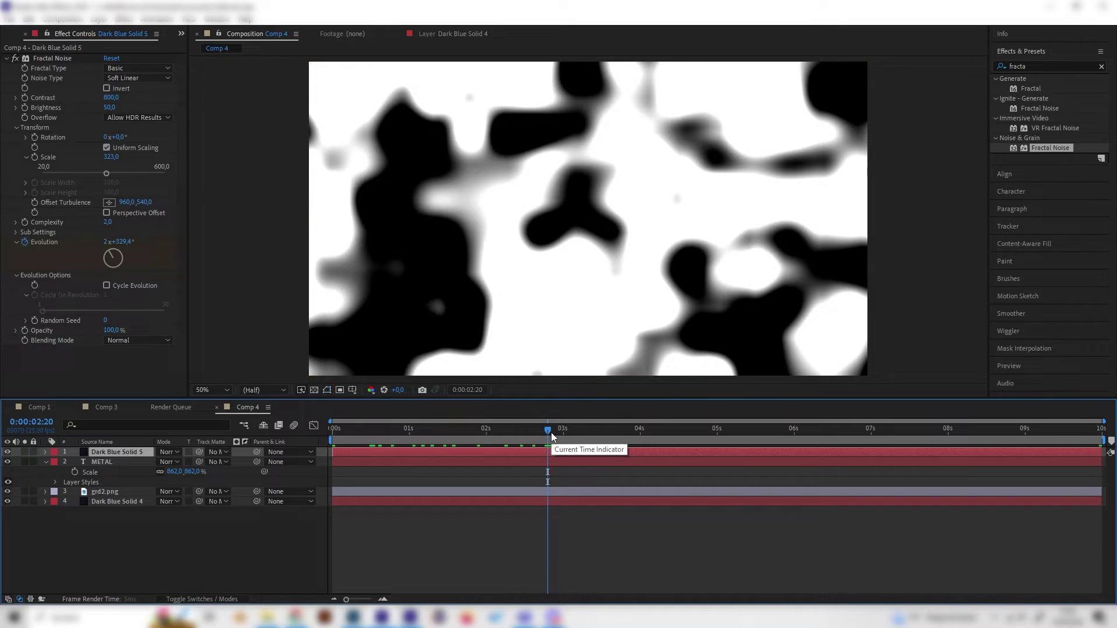
key("space")
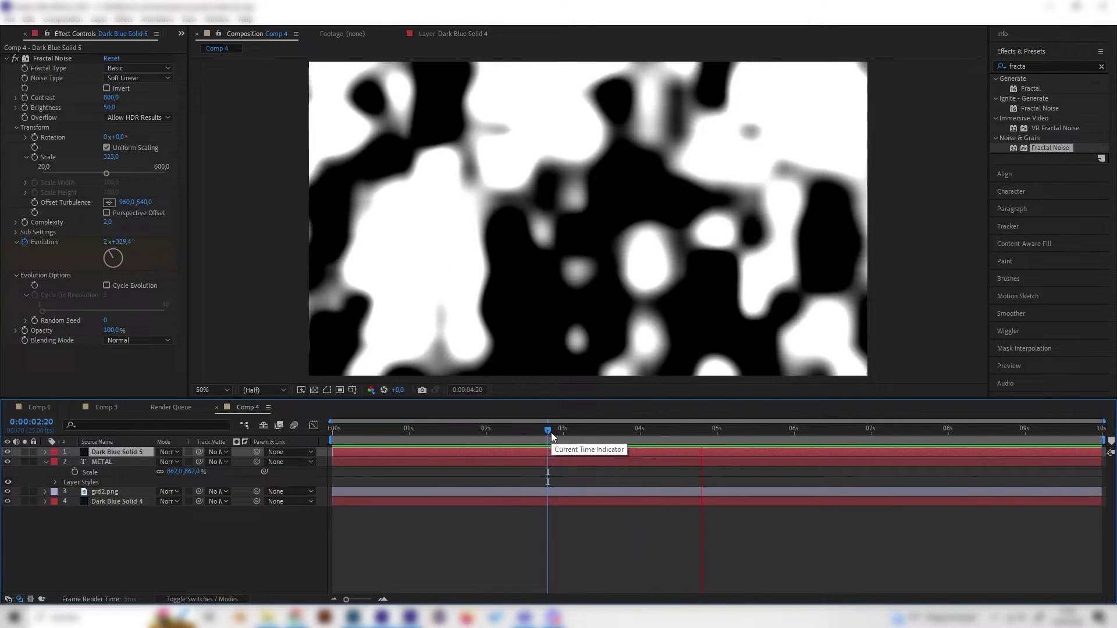
key("space")
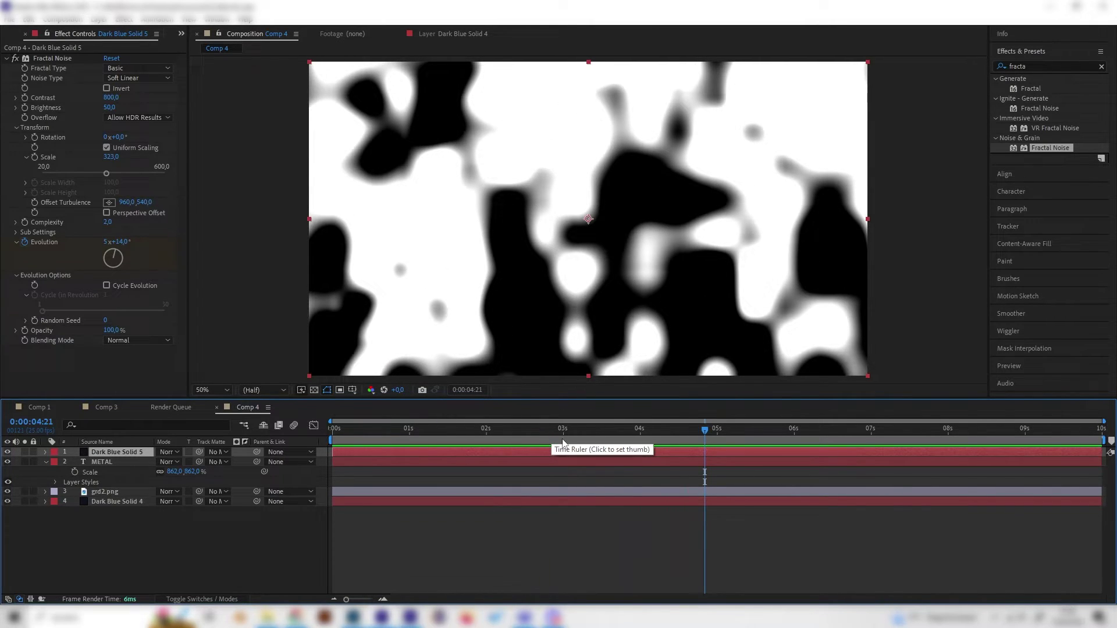
left_click(612, 441)
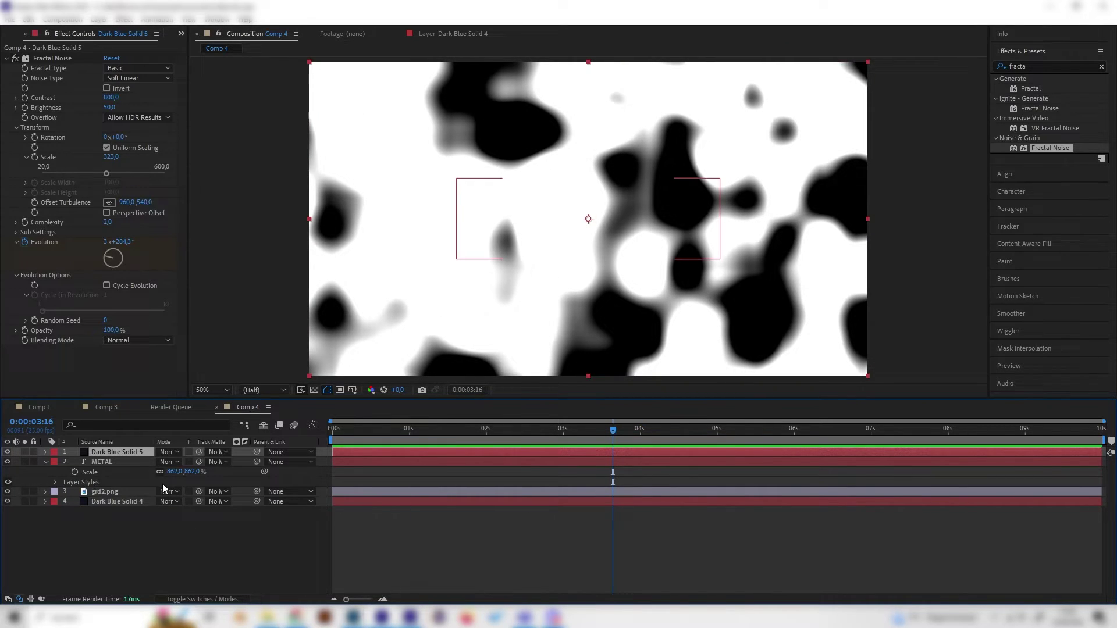
left_click(167, 547)
left_click(111, 442)
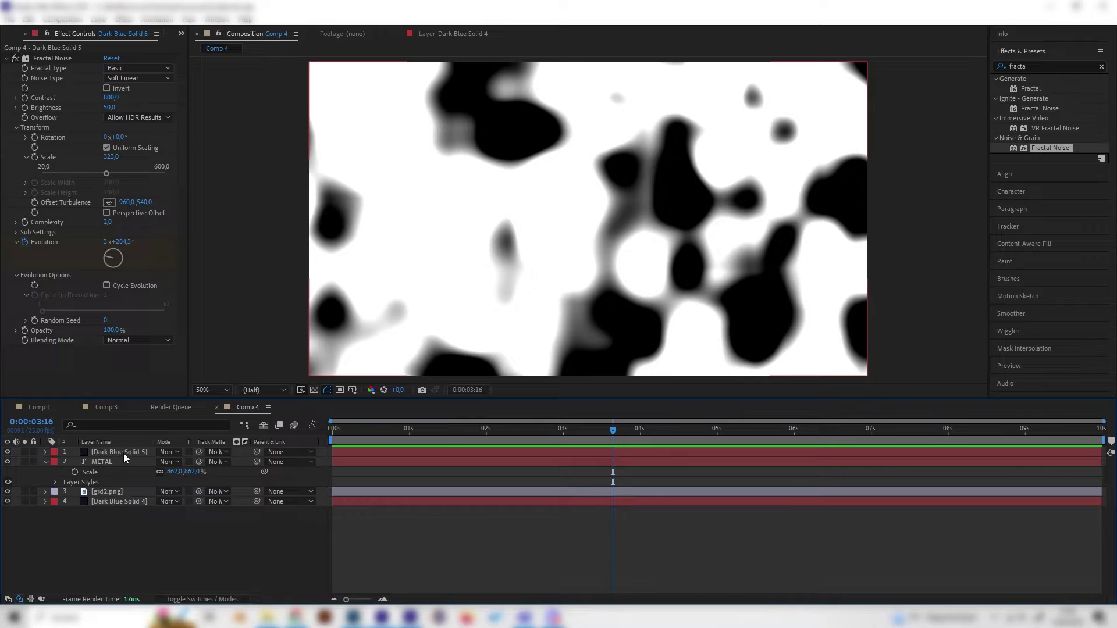
left_click(123, 452)
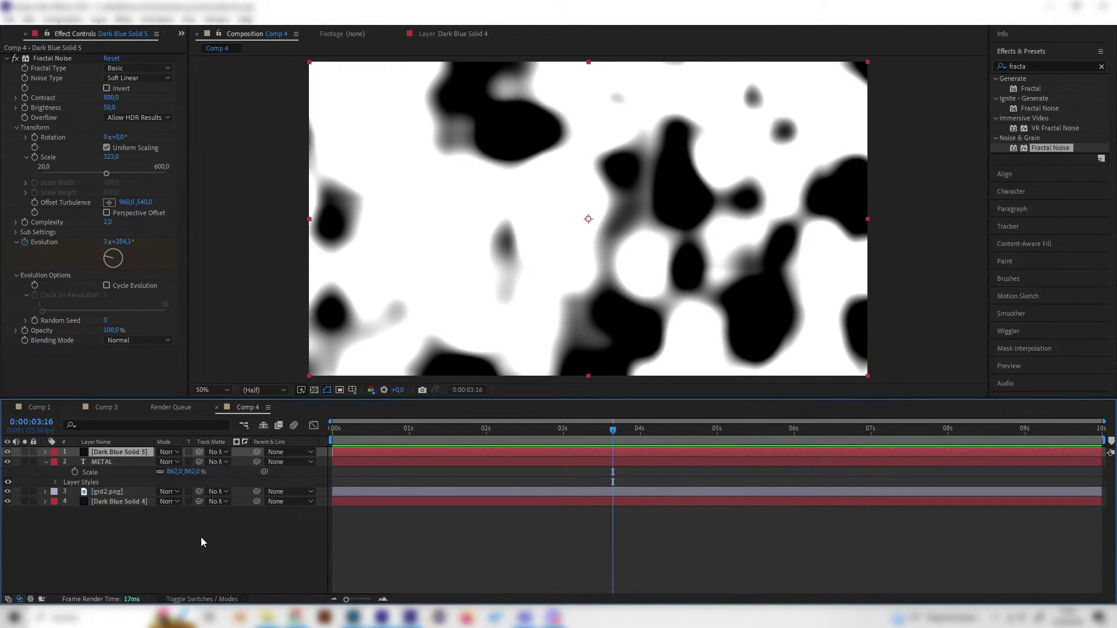
Set the solid's Track Matte to '2. METAL' and preview the noise inside the letters
left_click(217, 452)
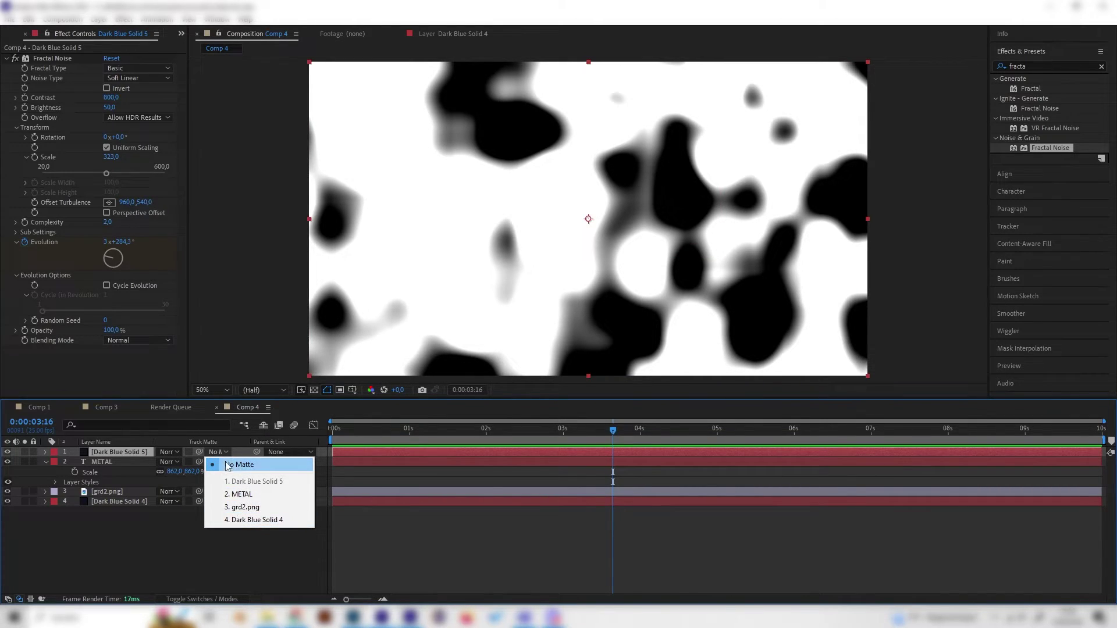
left_click(242, 494)
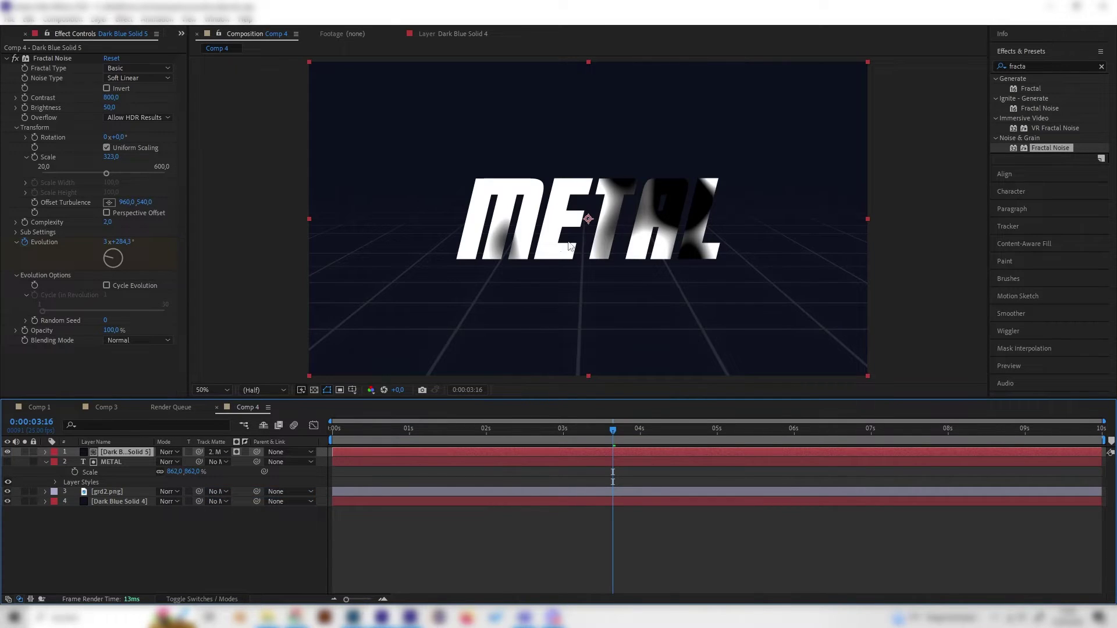
left_click_drag(407, 429, 540, 428)
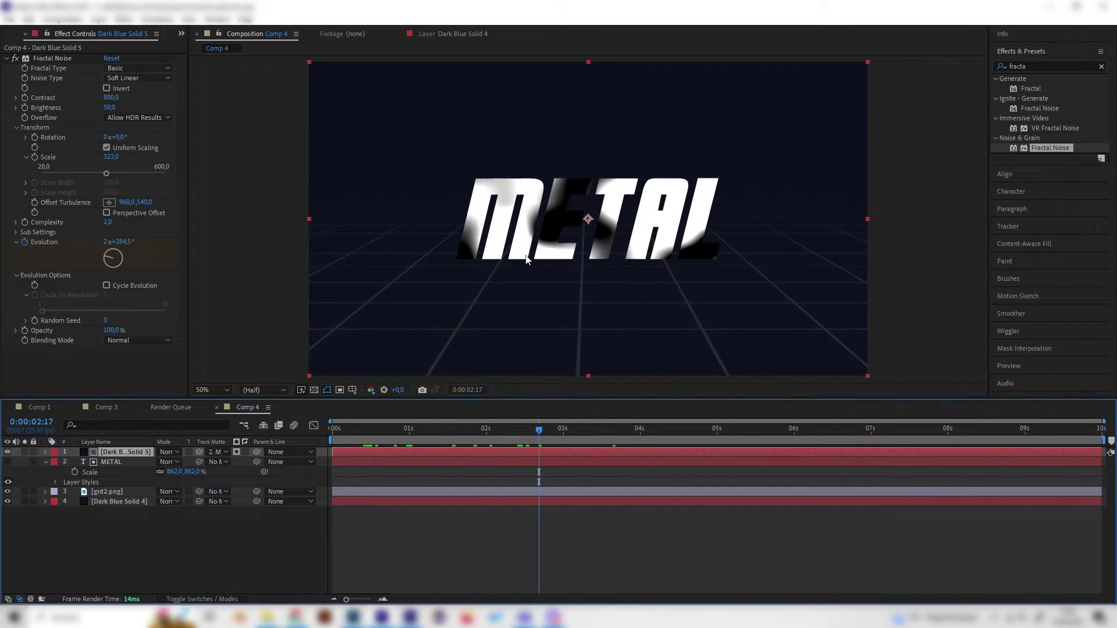
key("space")
key("space")
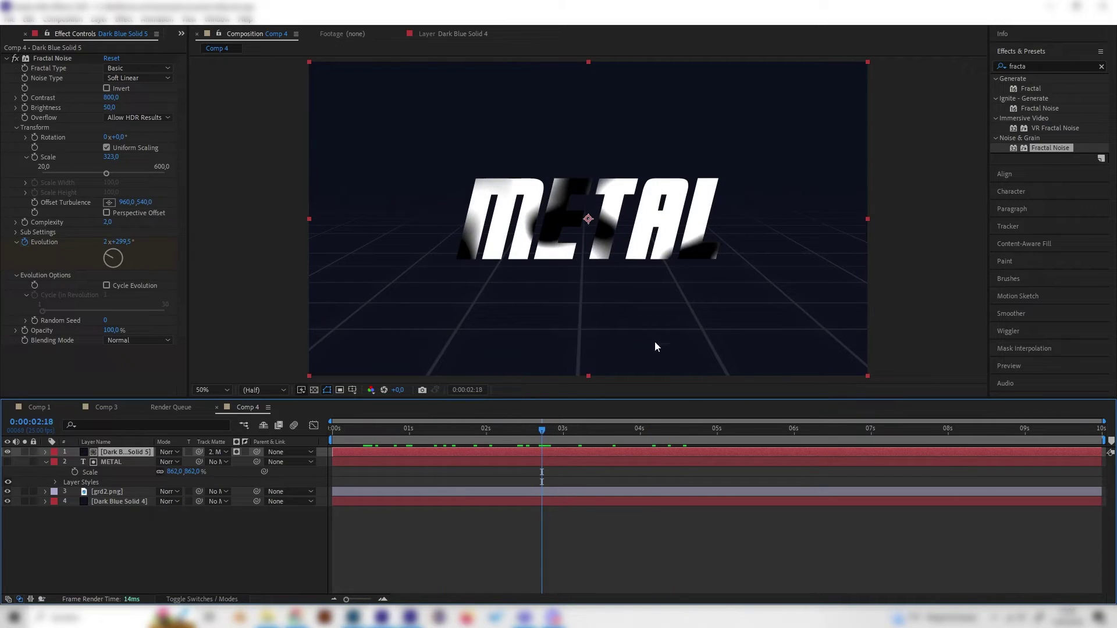
left_click_drag(599, 443, 489, 440)
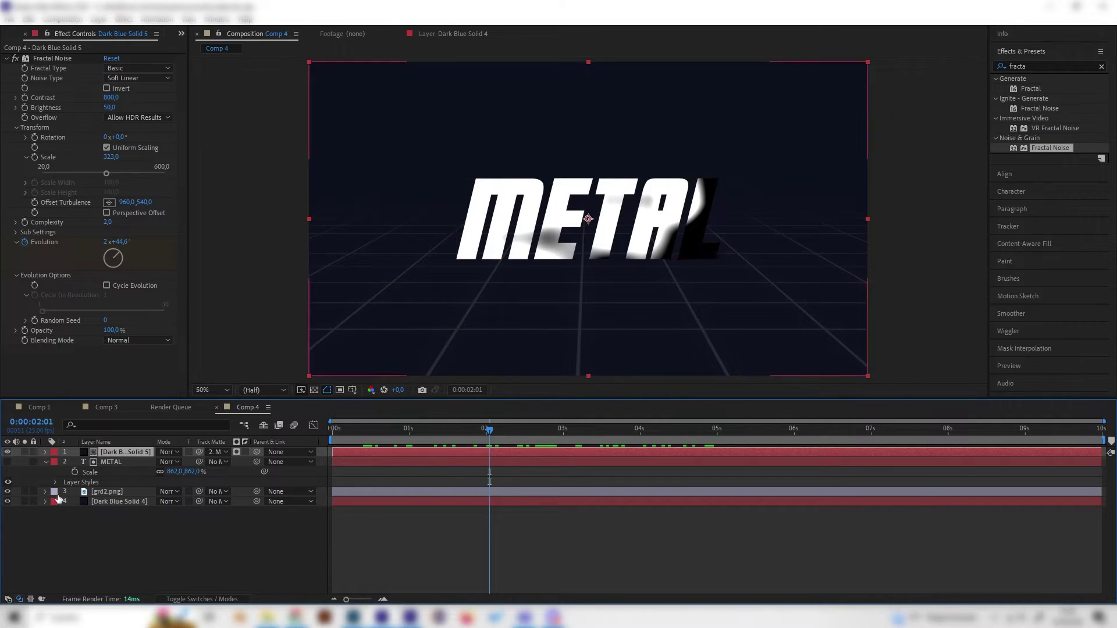
left_click(447, 435)
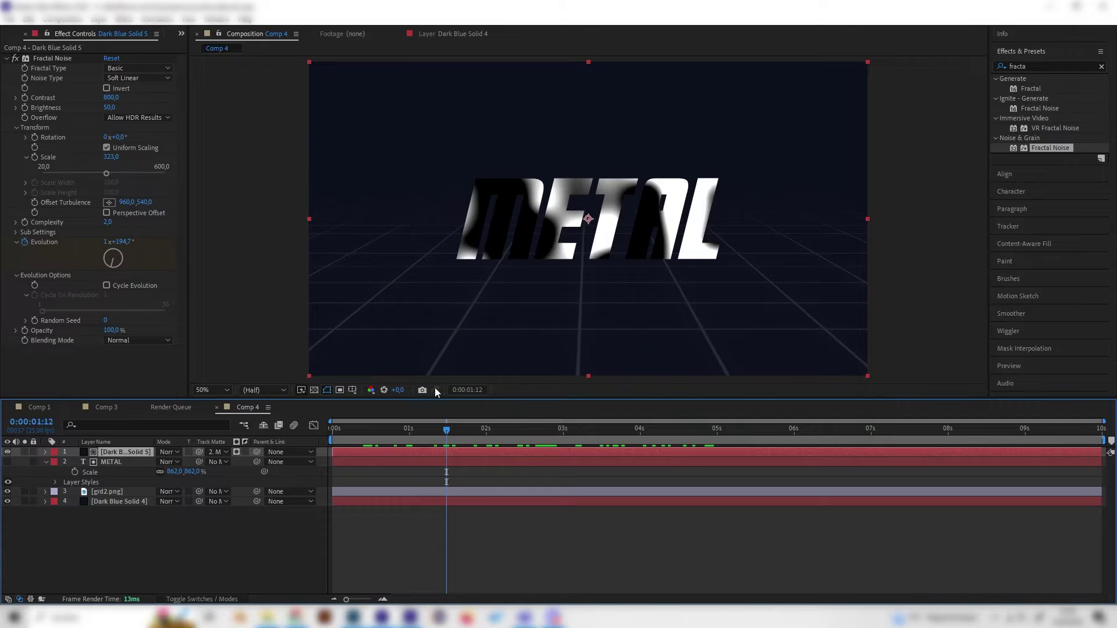
key("Page_Up")
key("Page_Up")
key("Page_Up")
left_click(68, 474)
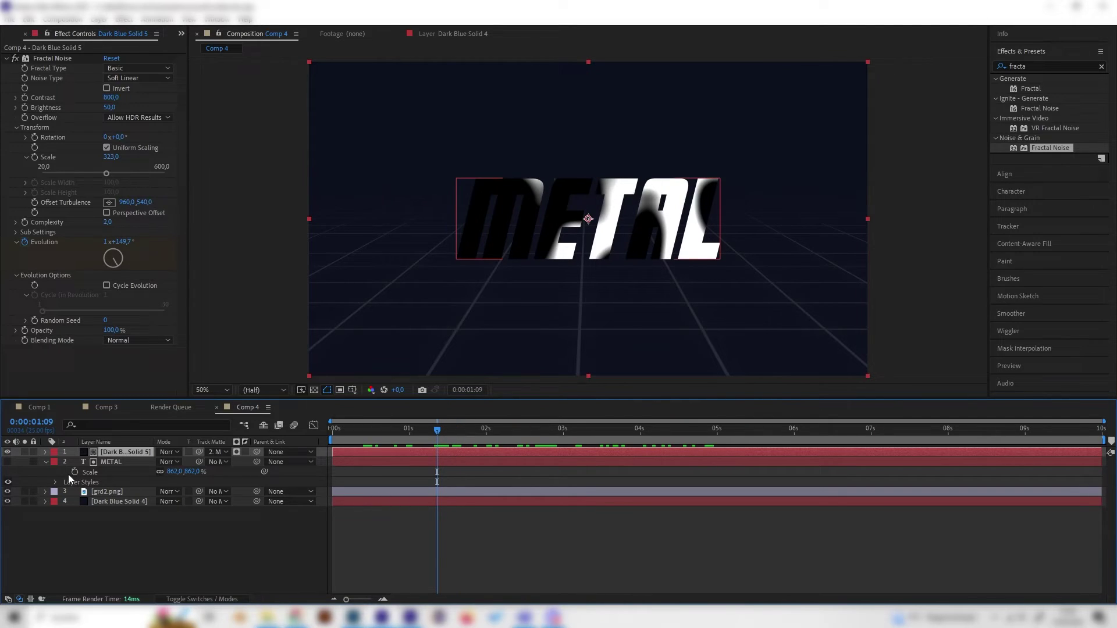
Set the noise layer's blending mode to Screen and preview the shine on METAL
left_click(9, 461)
left_click(7, 462)
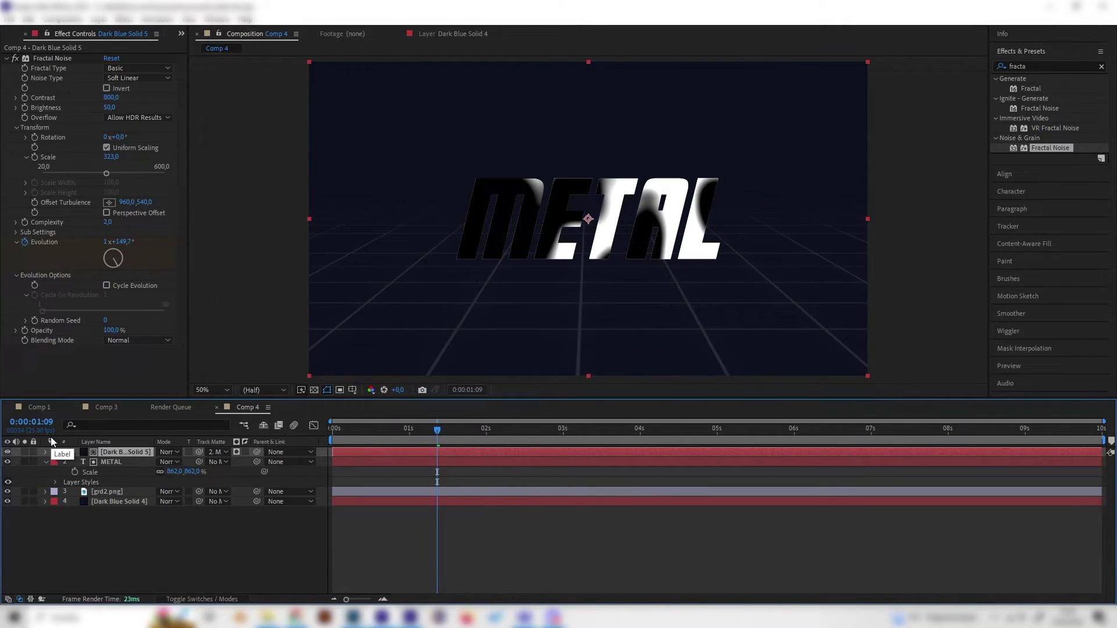
left_click(168, 453)
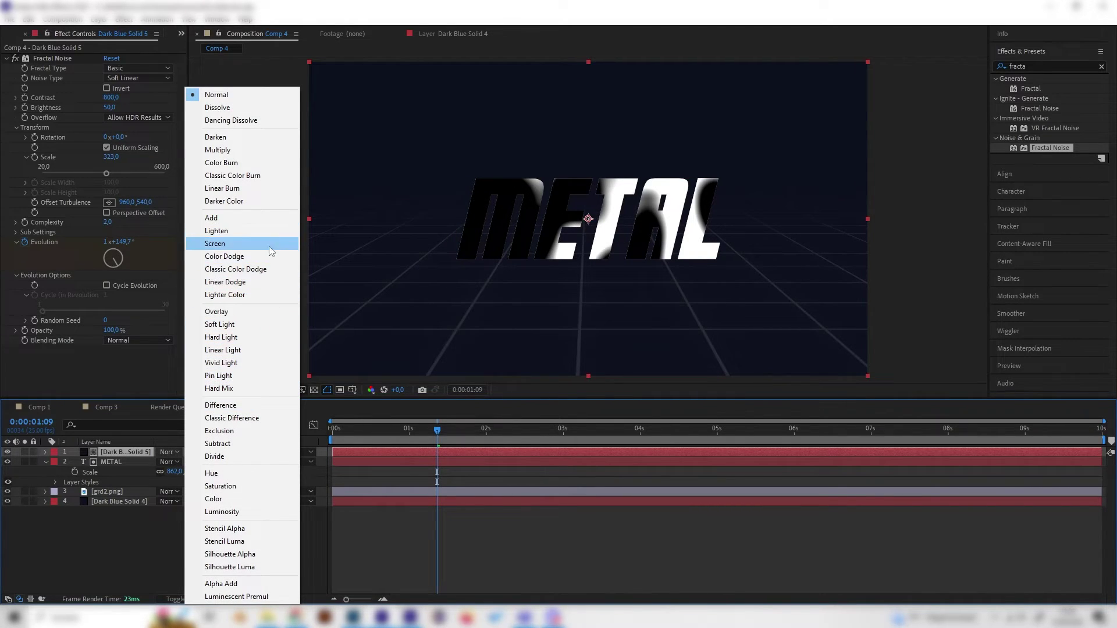
left_click(219, 244)
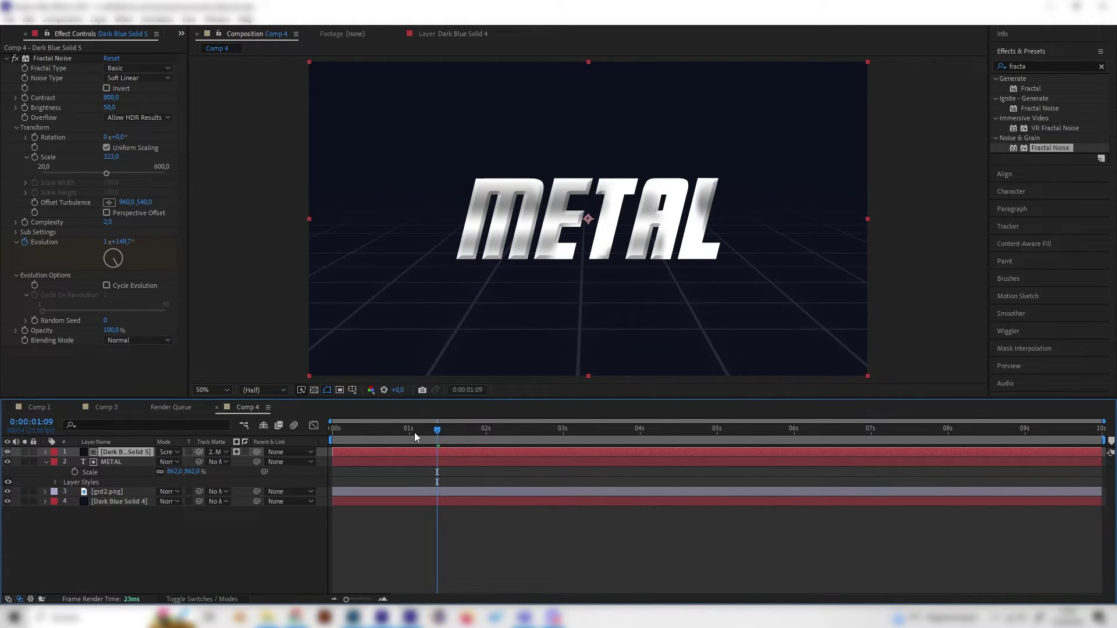
left_click_drag(414, 432, 582, 431)
key("space")
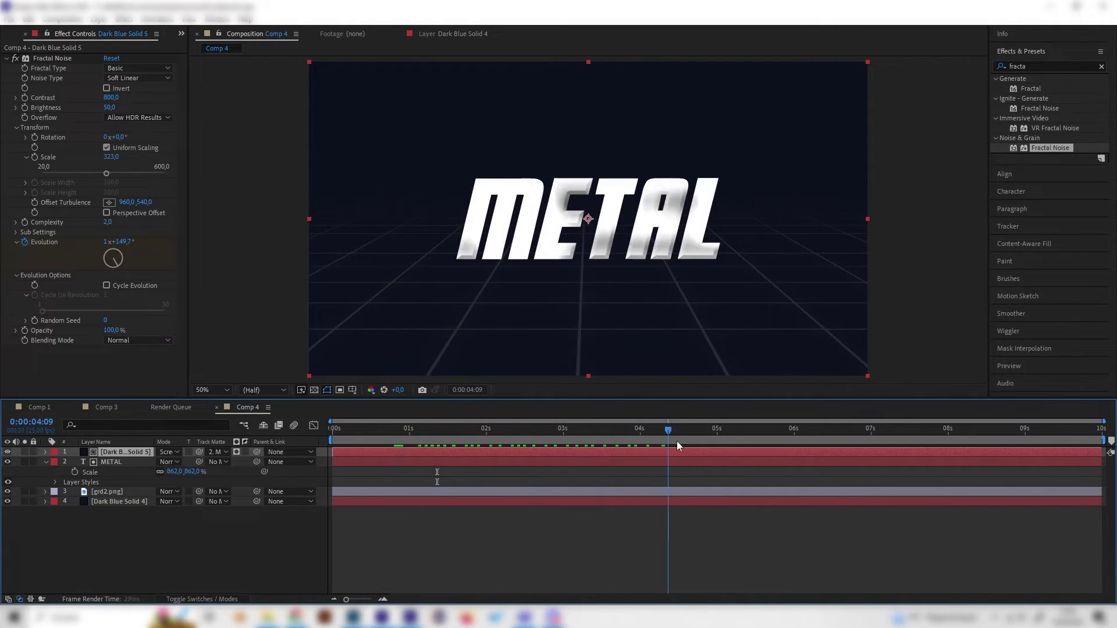
key("space")
Move to 3 seconds and select both the noise solid and METAL layers
left_click(569, 475)
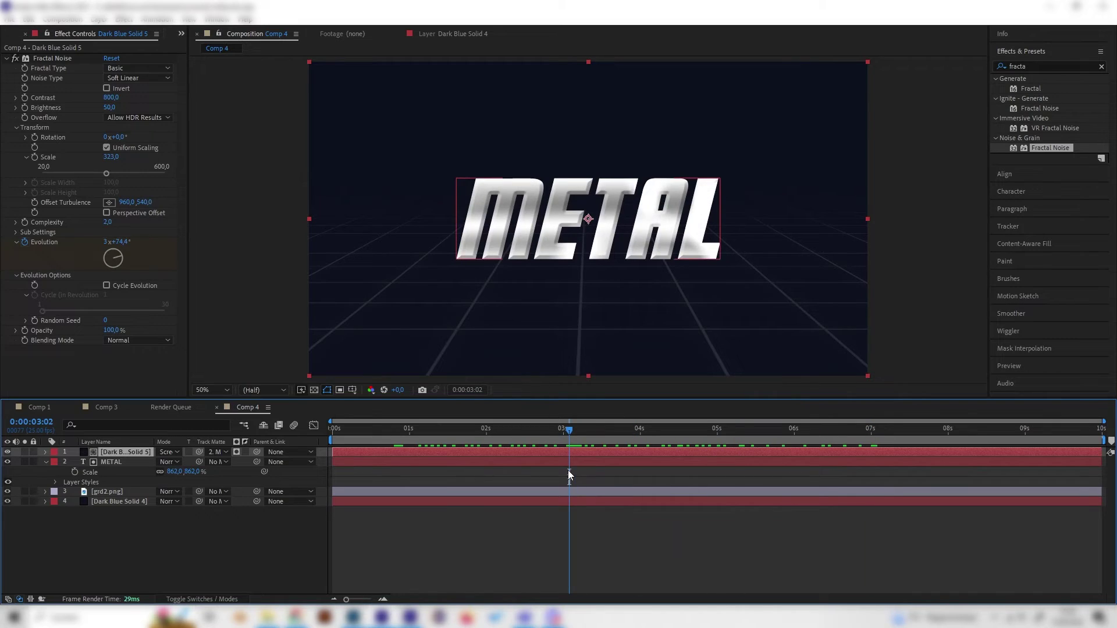
left_click_drag(546, 441, 563, 456)
left_click(219, 577)
left_click(118, 451)
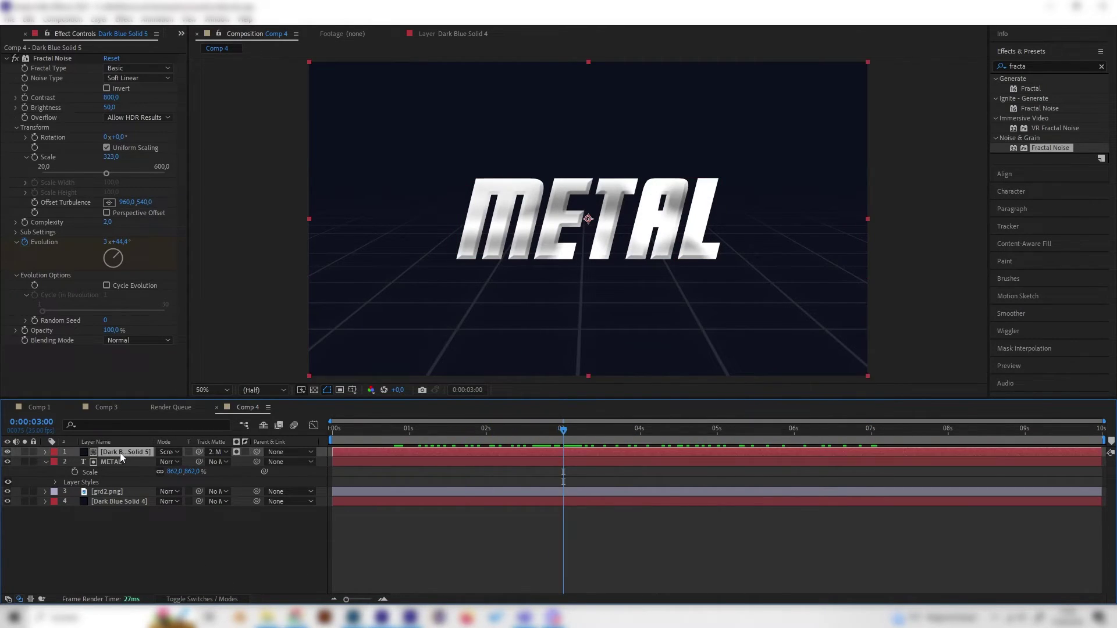
left_click(148, 462, "ctrl")
Lower the noise layer's Opacity to 80%, then to 70%
key("t")
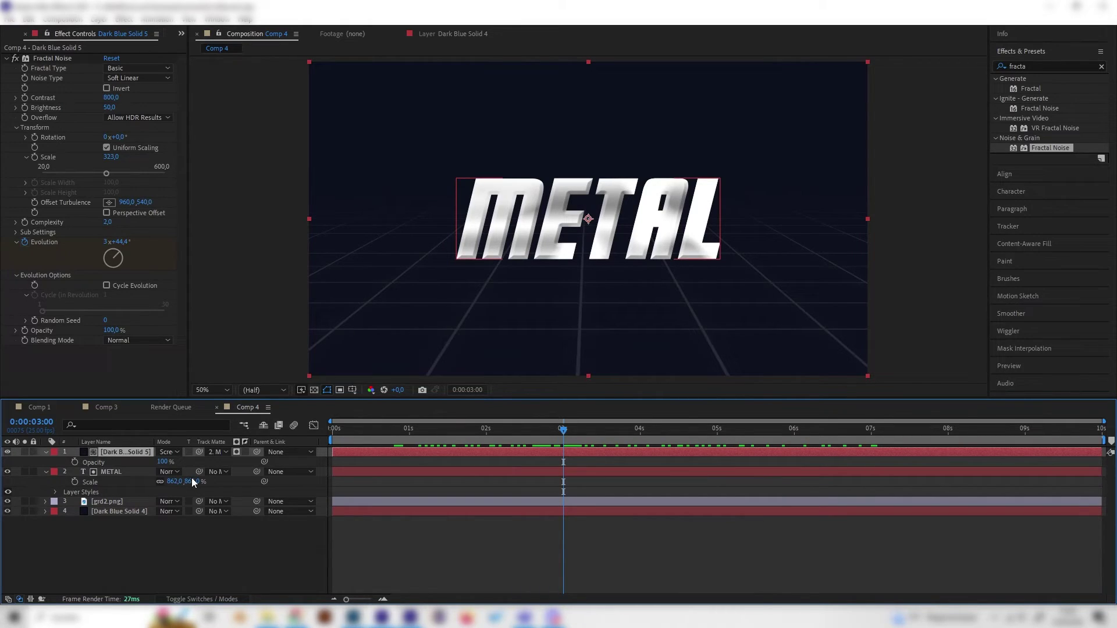
left_click(170, 461)
left_click(170, 461)
type("80")
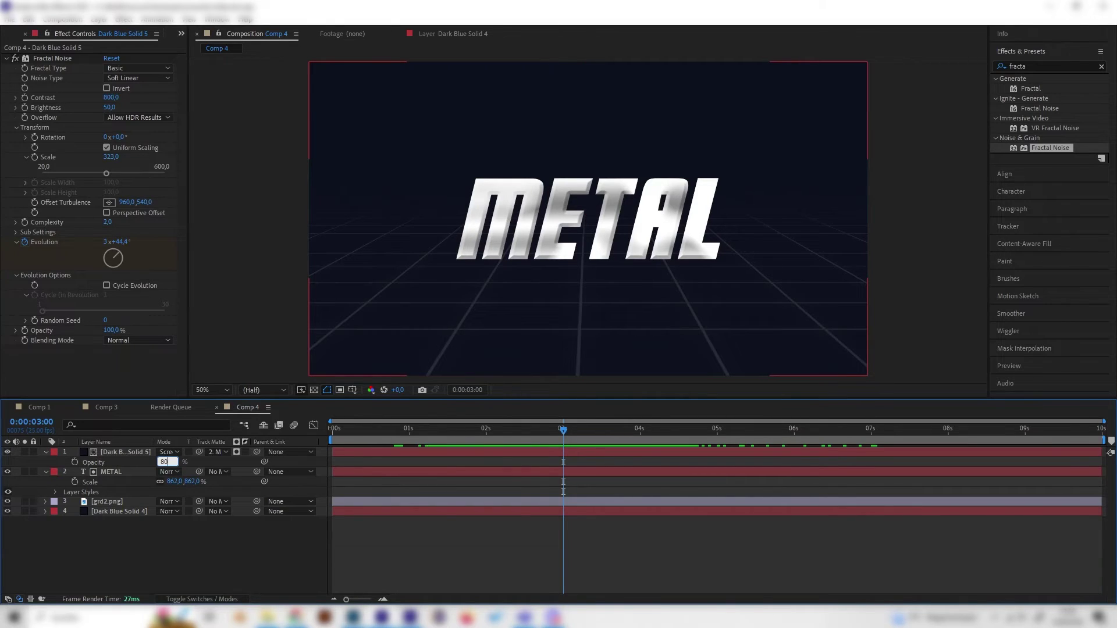
key("Return")
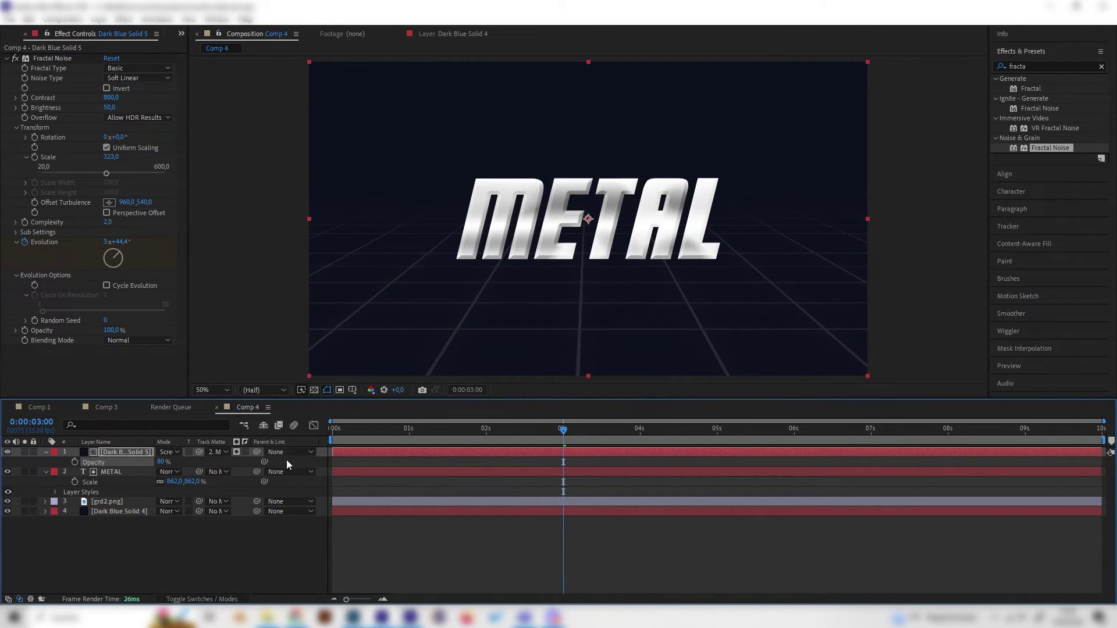
left_click_drag(554, 432, 717, 453)
left_click(162, 462)
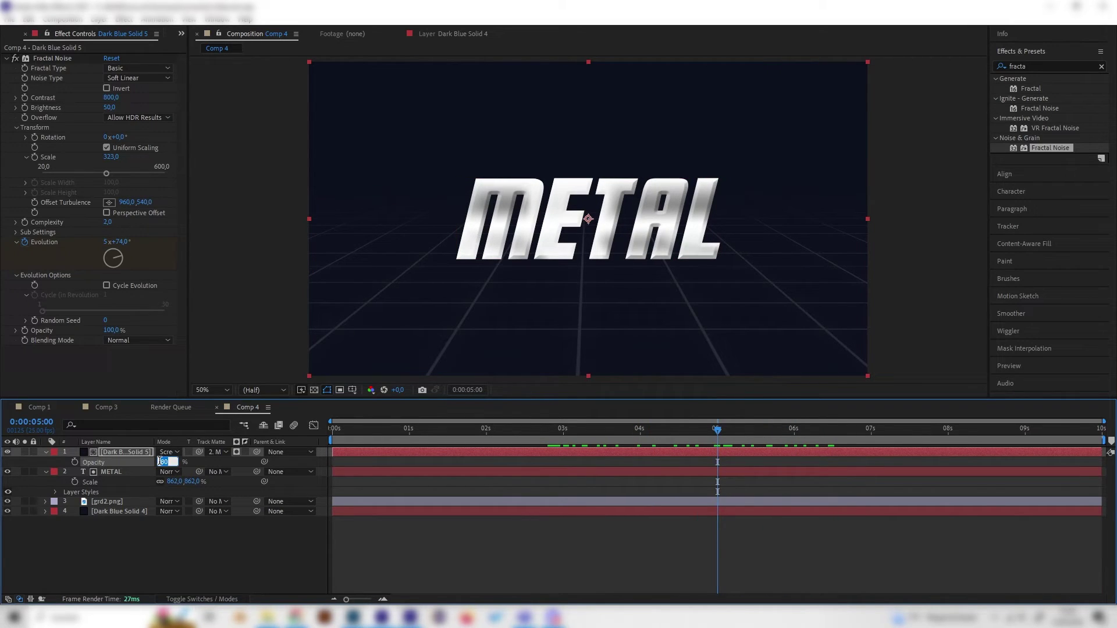
type("70")
key("Return")
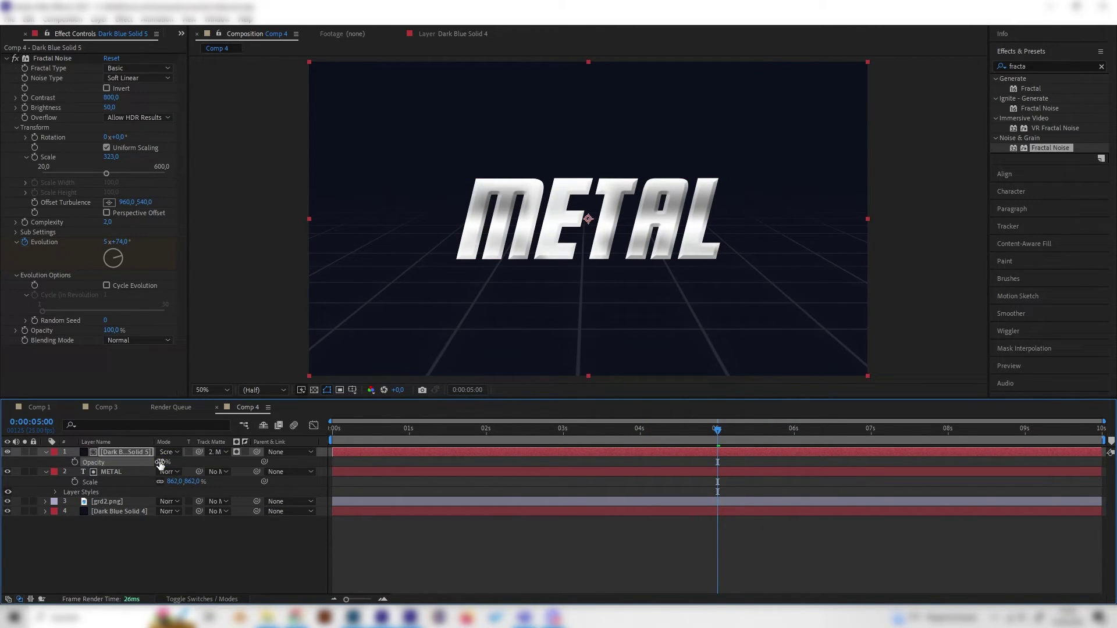
Preview the softened shine from 5 seconds and again from just before 3 seconds
key("space")
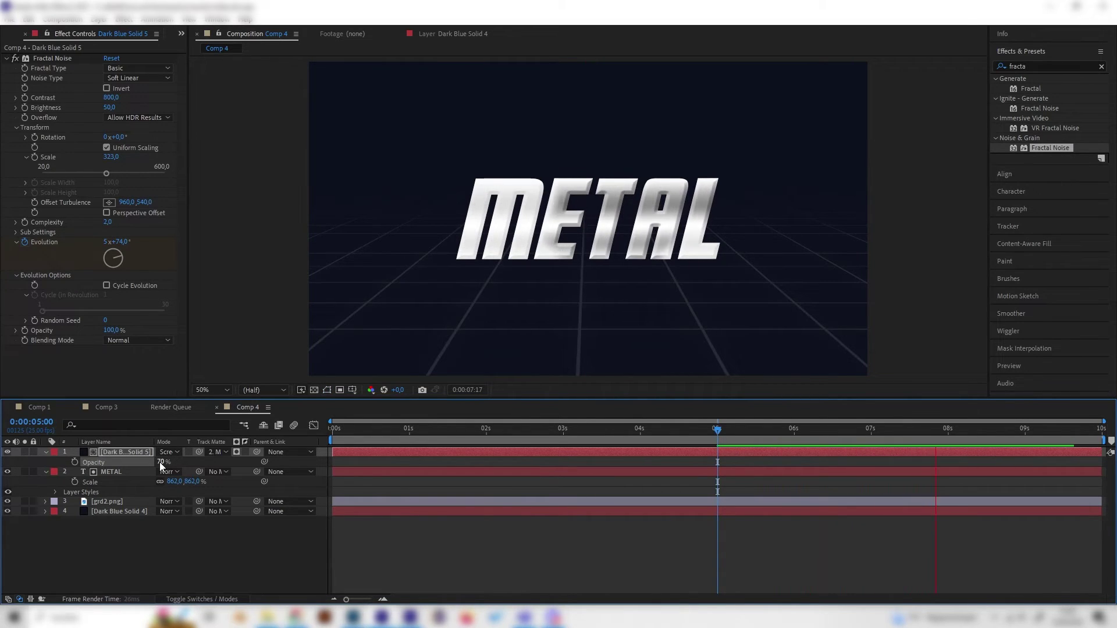
key("space")
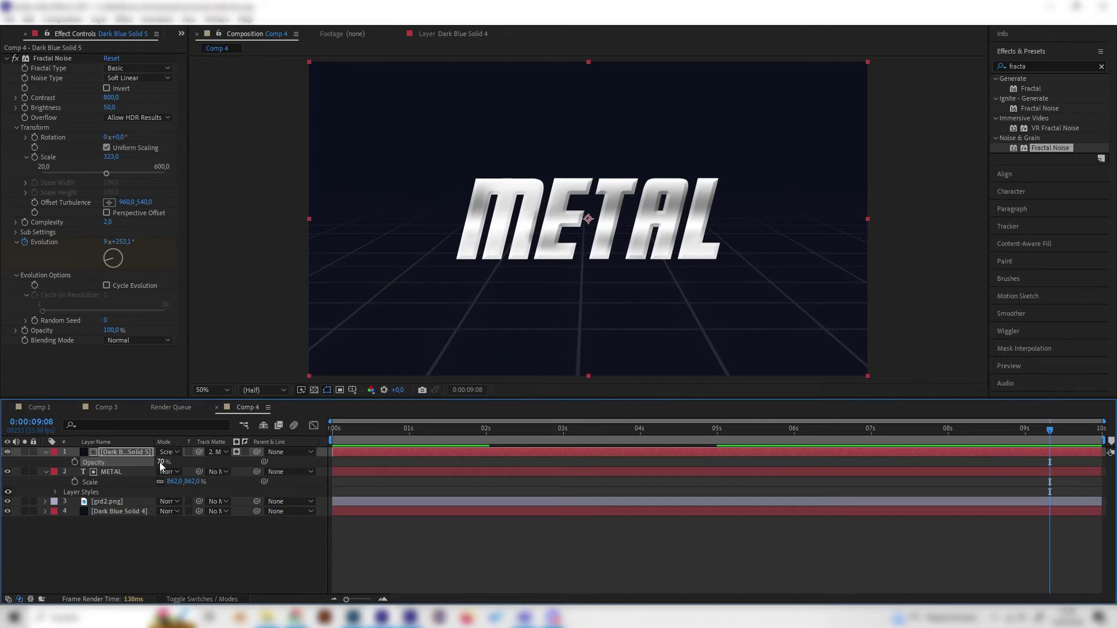
left_click_drag(363, 435, 585, 445)
key("space")
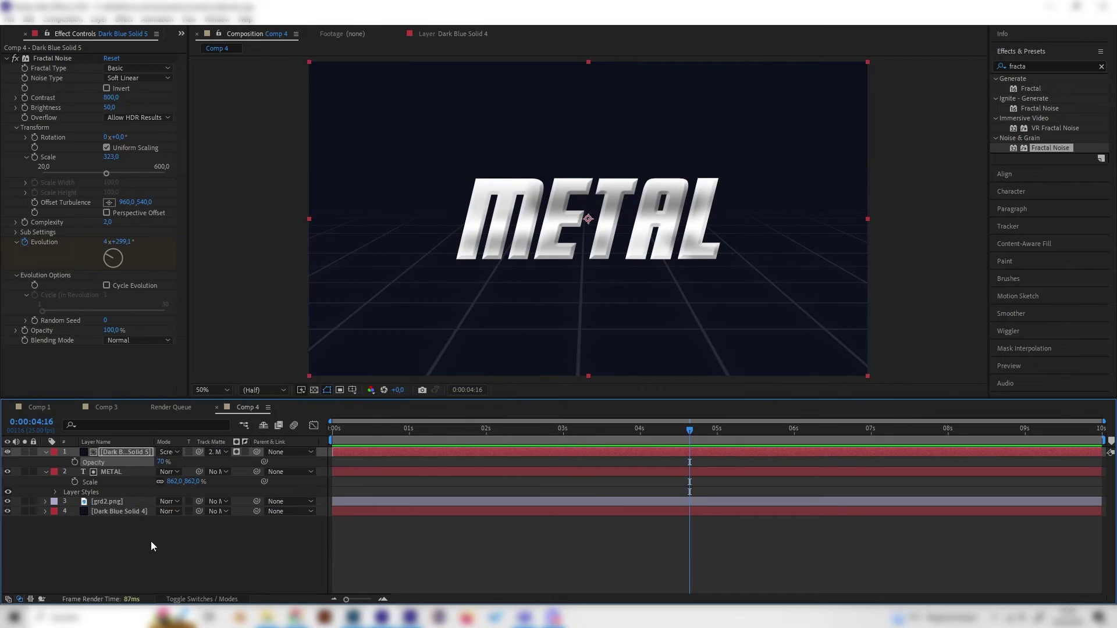
Collapse the layer properties and add a new adjustment layer on top
left_click(45, 452)
left_click(45, 462)
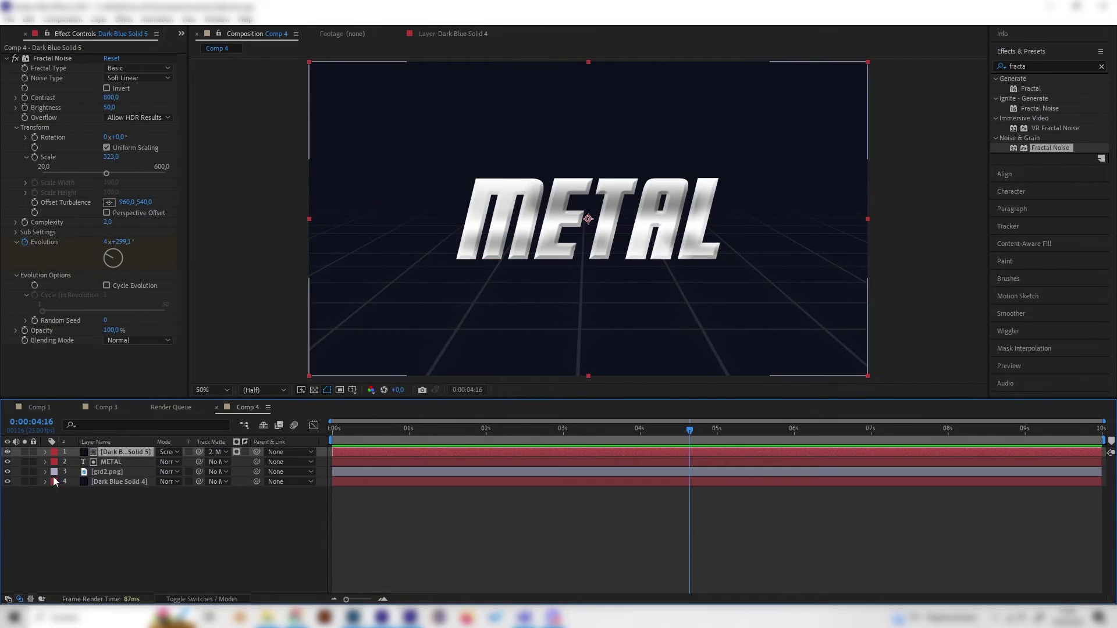
right_click(222, 519)
mouse_move(251, 379)
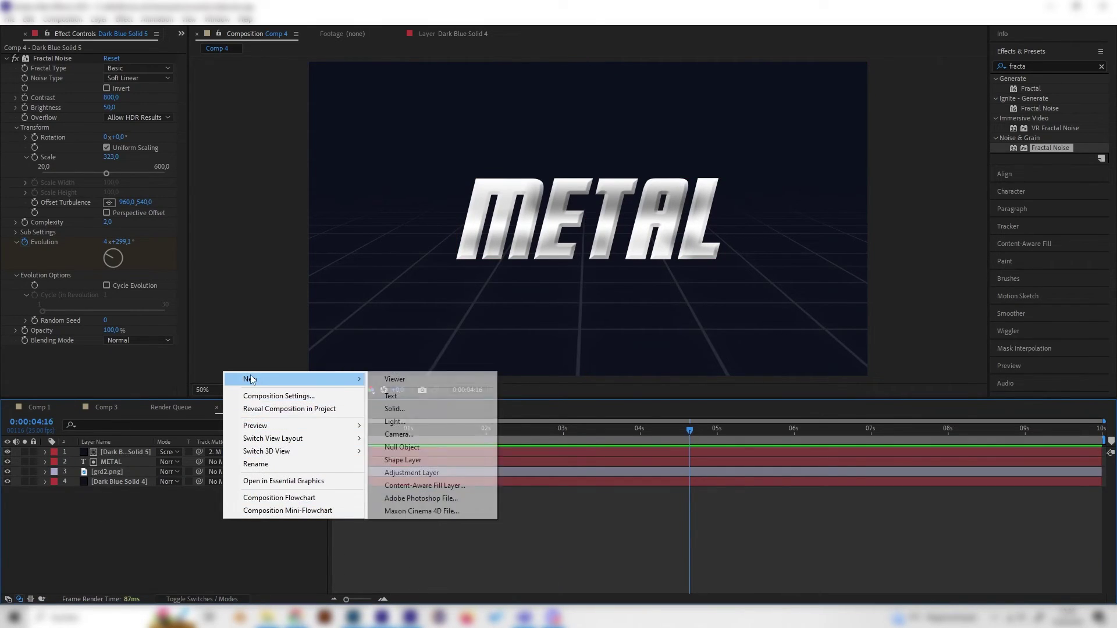
left_click(419, 473)
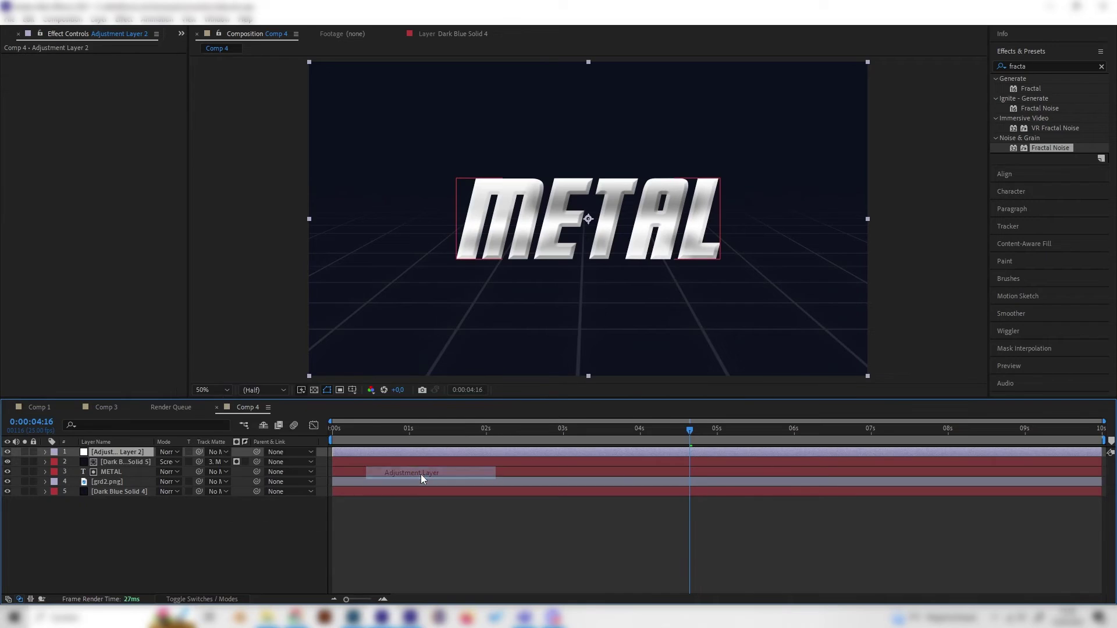
Apply Glow to the adjustment layer with radius 193 and intensity 0.2, then preview
left_click(1029, 67)
type("glo")
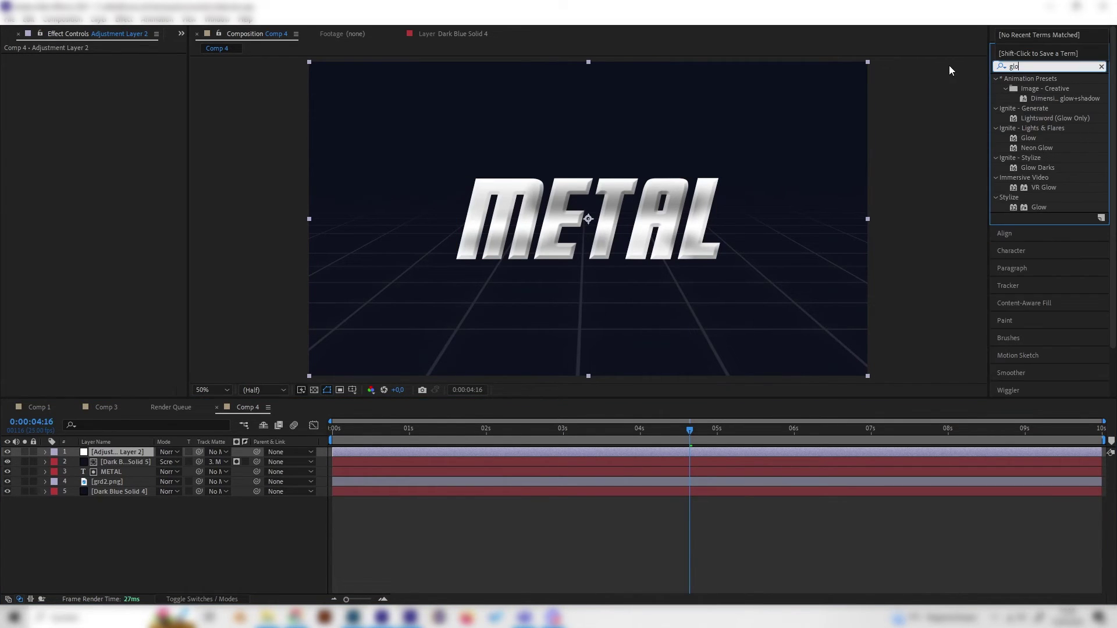
type("w")
double_click(1039, 207)
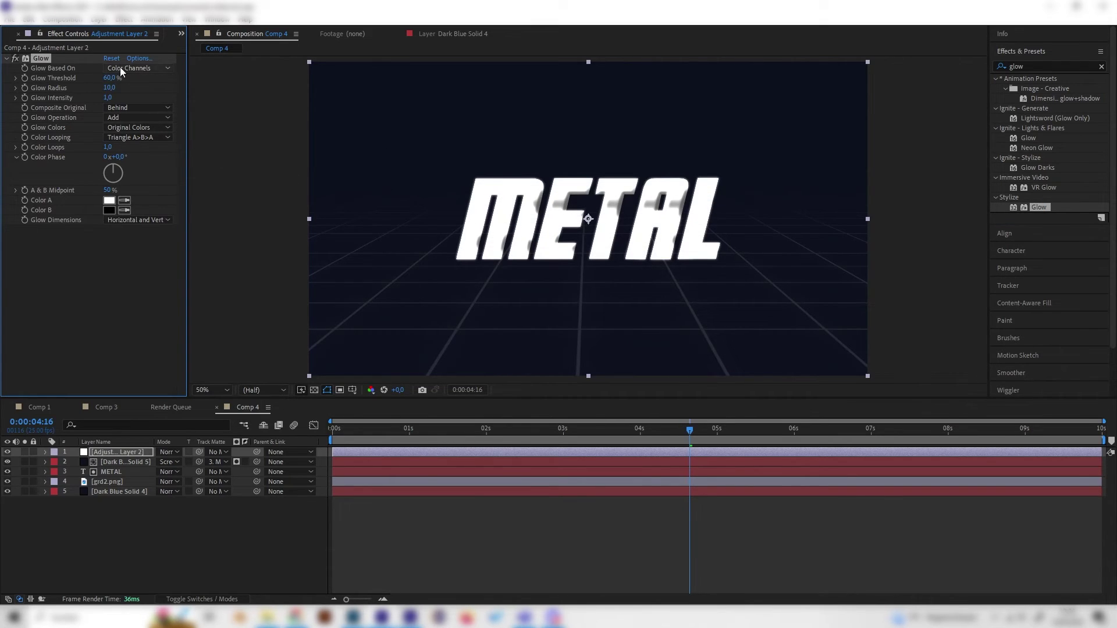
left_click_drag(109, 88, 218, 94)
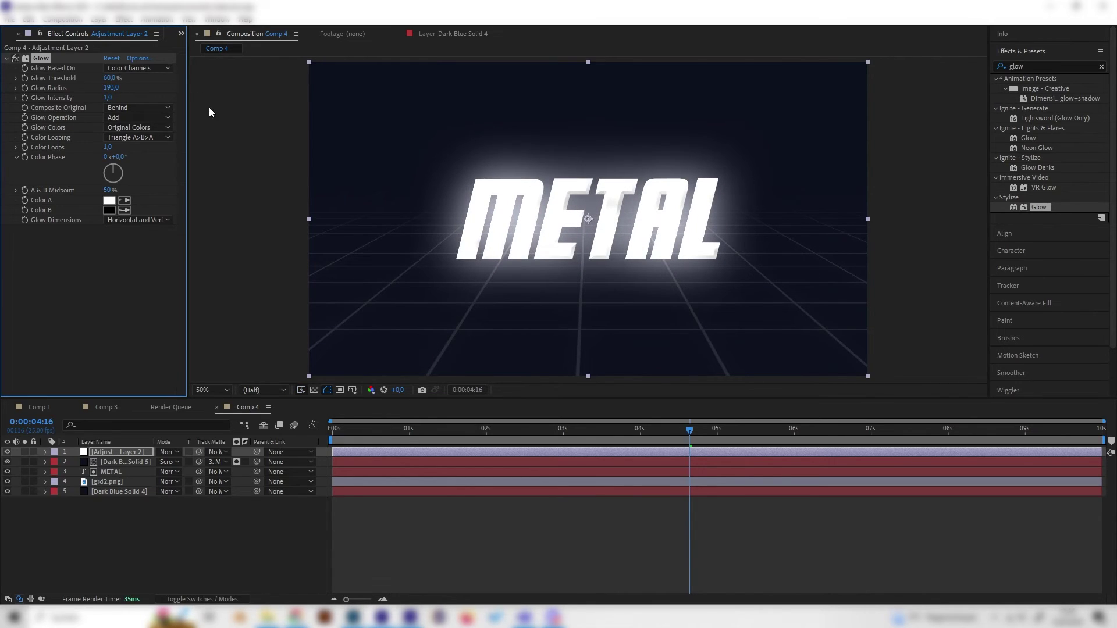
left_click(109, 98)
key("Return")
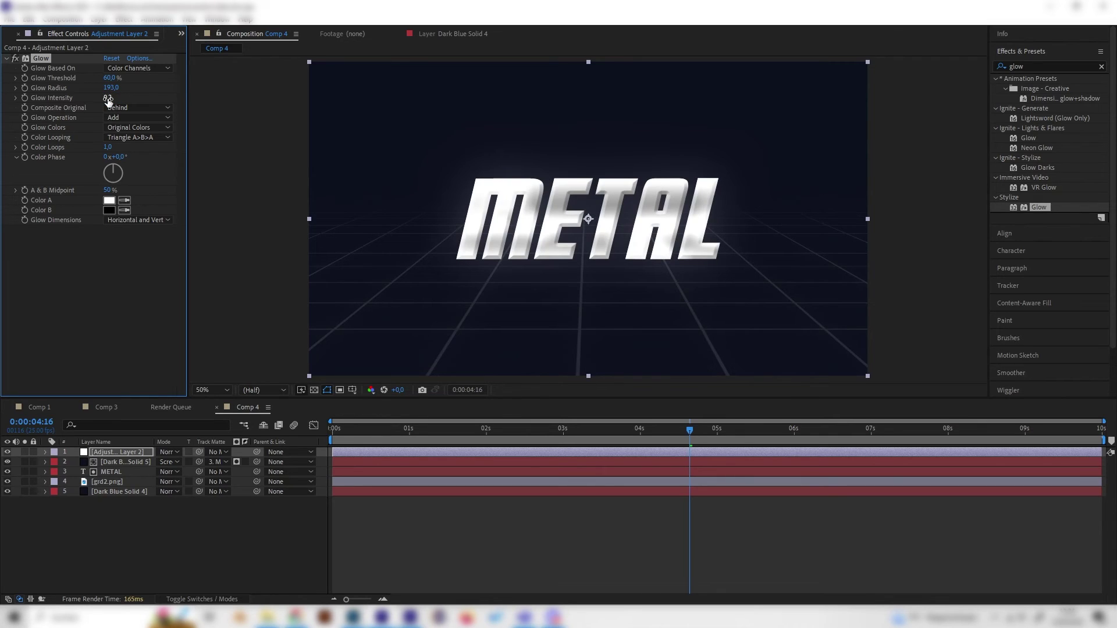
key("space")
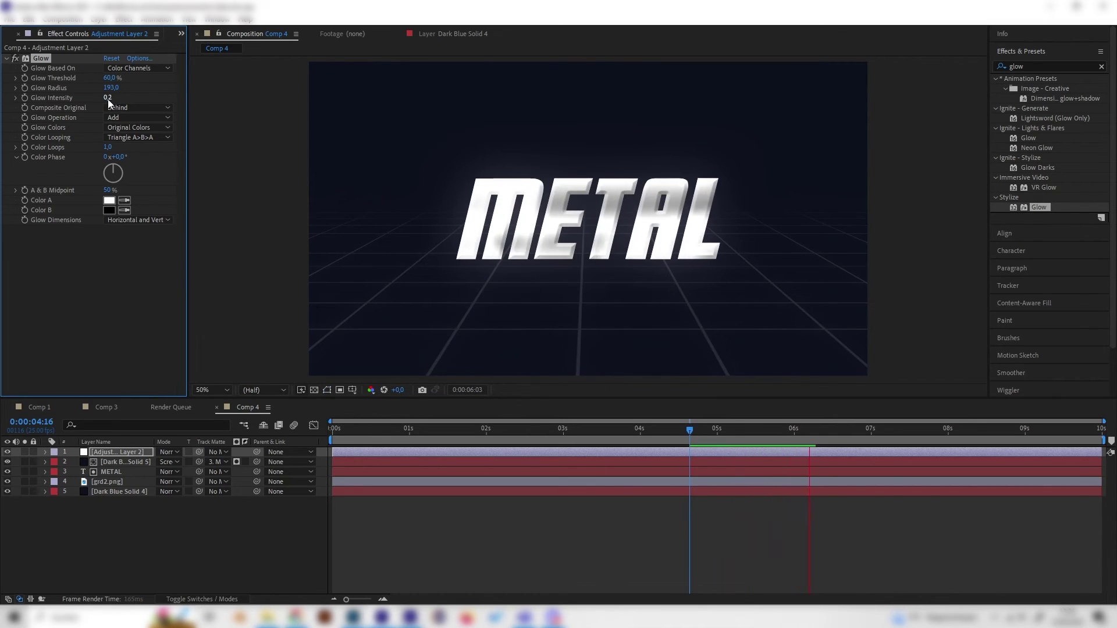
key("space")
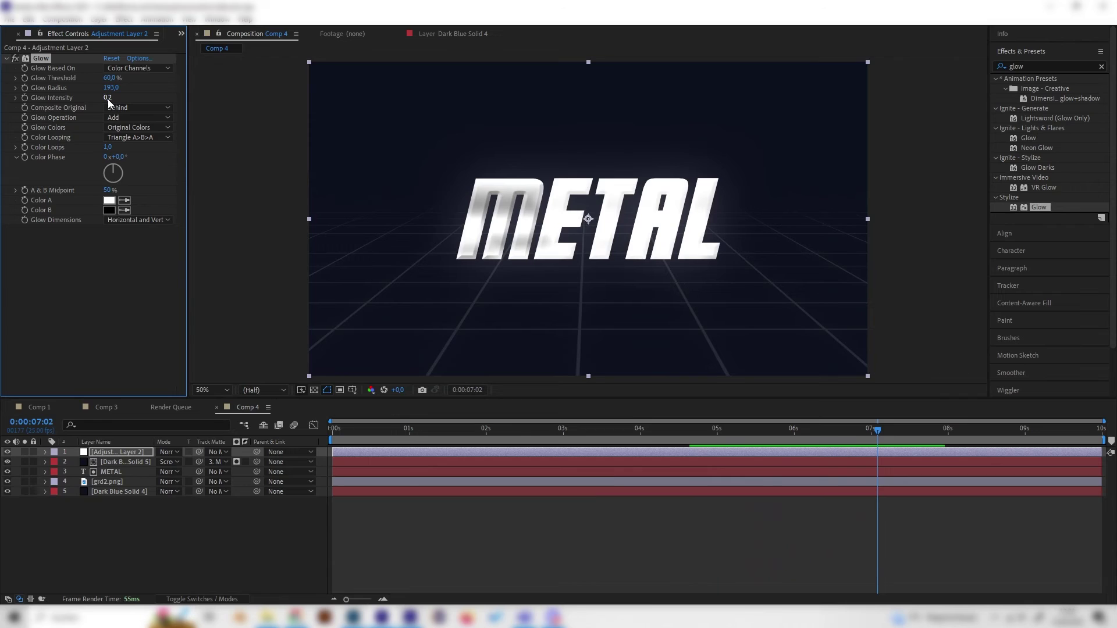
left_click(1024, 67)
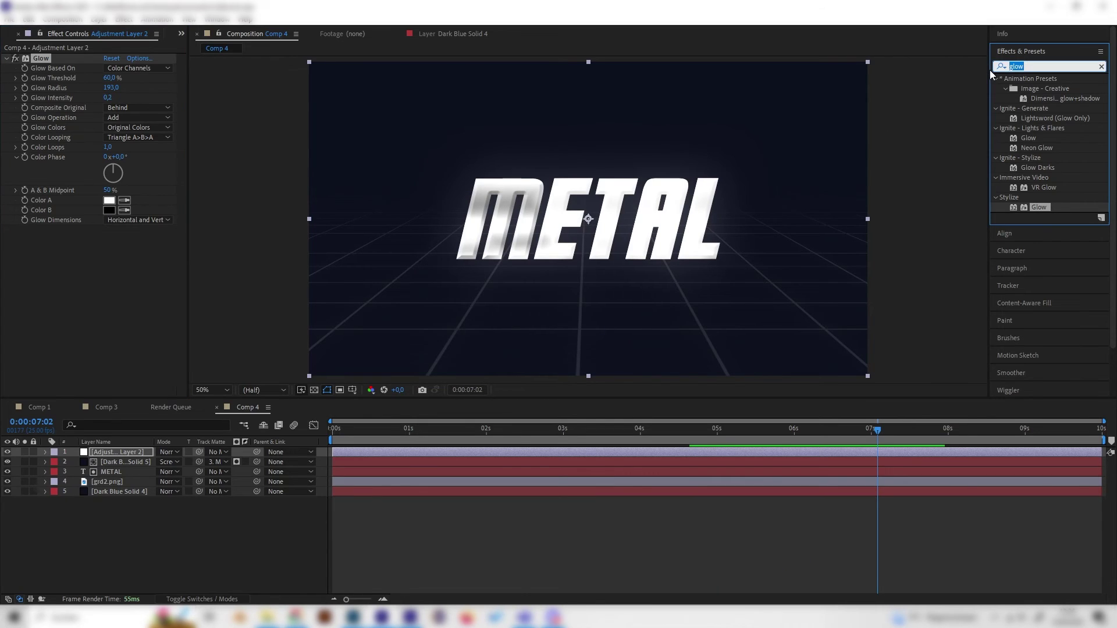
type("bright")
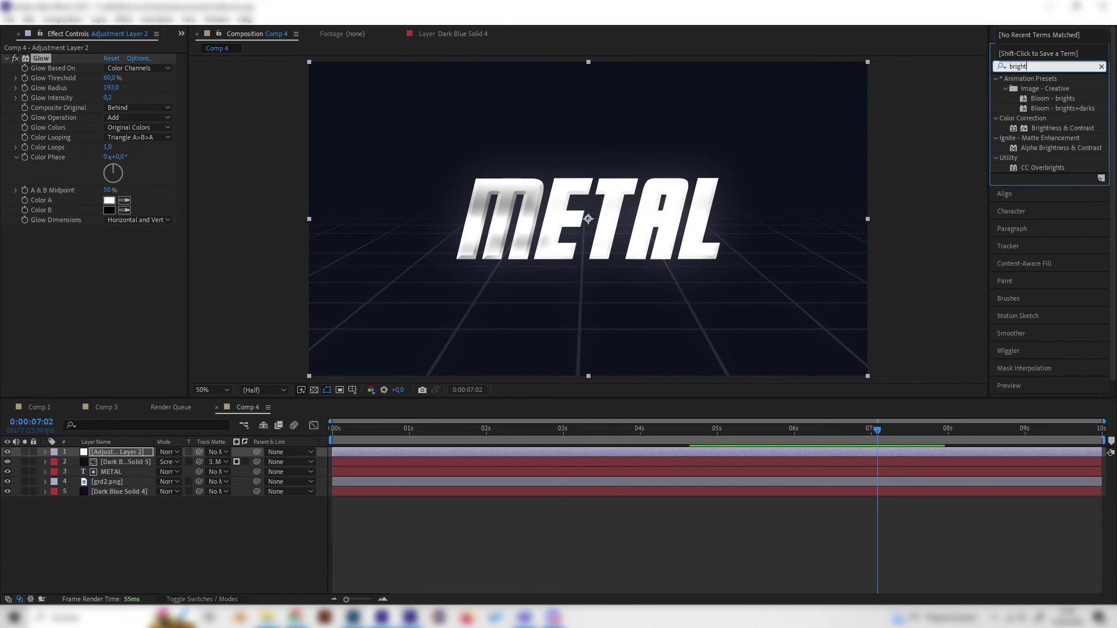
left_click_drag(1057, 135, 112, 246)
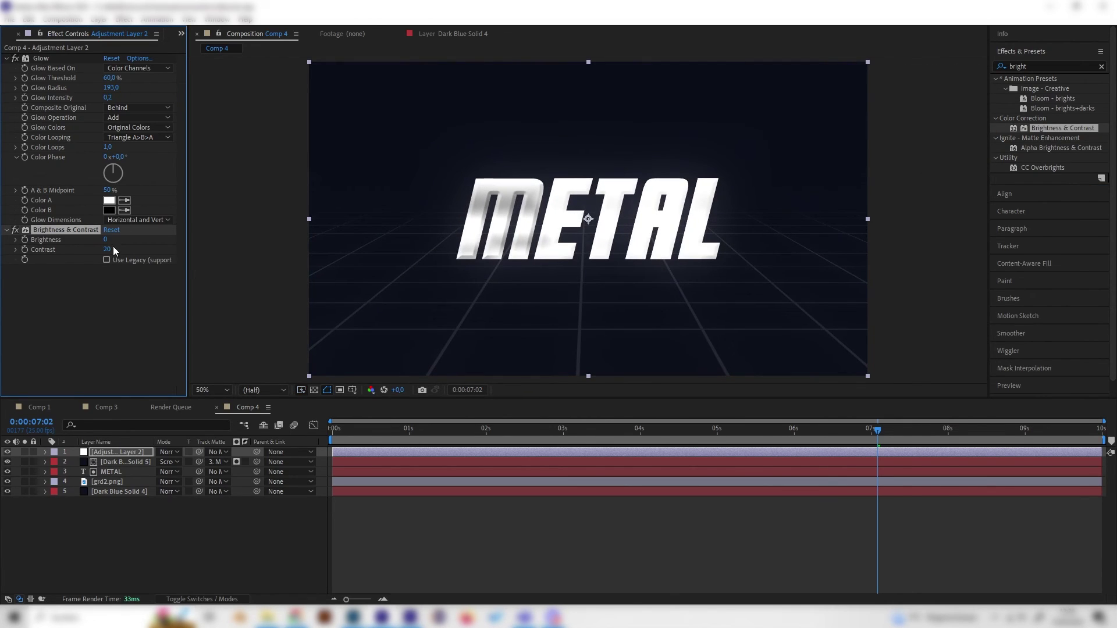
left_click(394, 432)
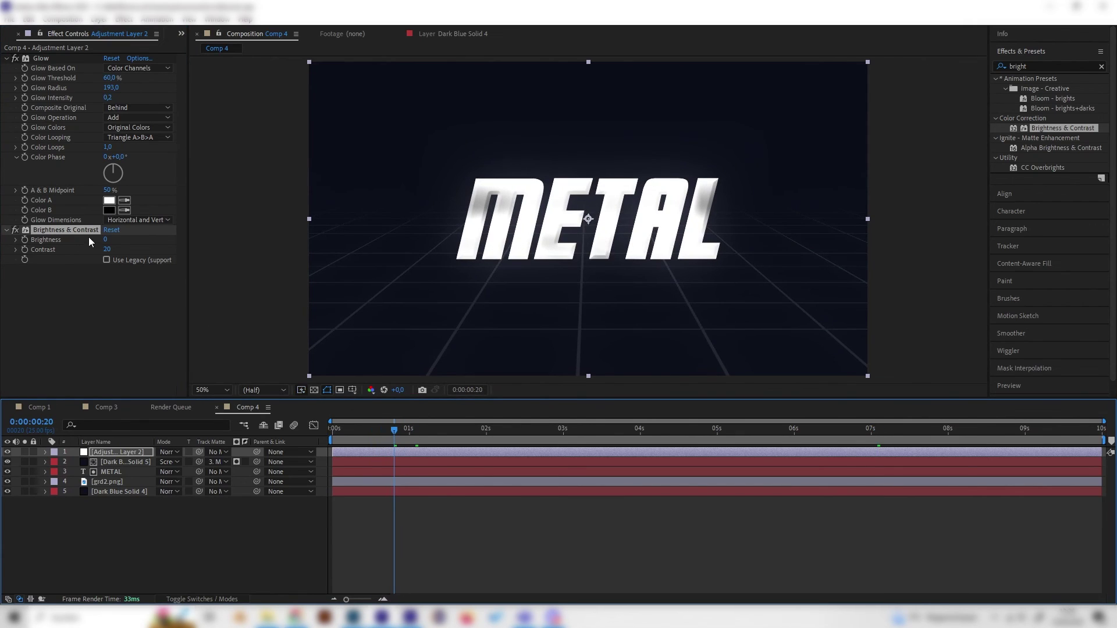
left_click_drag(104, 239, 89, 238)
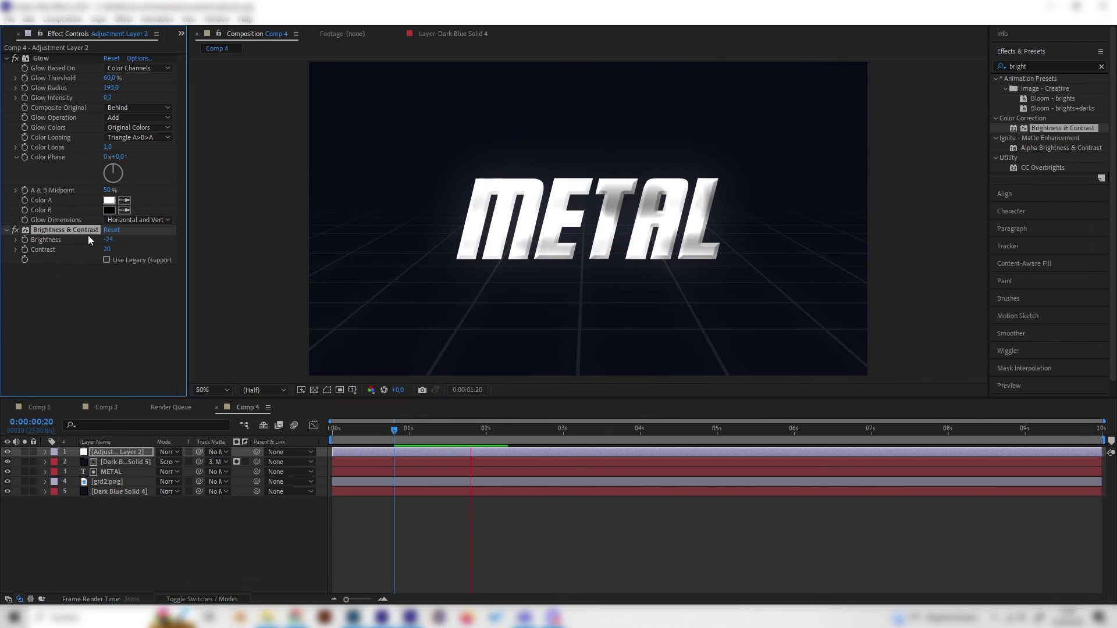
key("space")
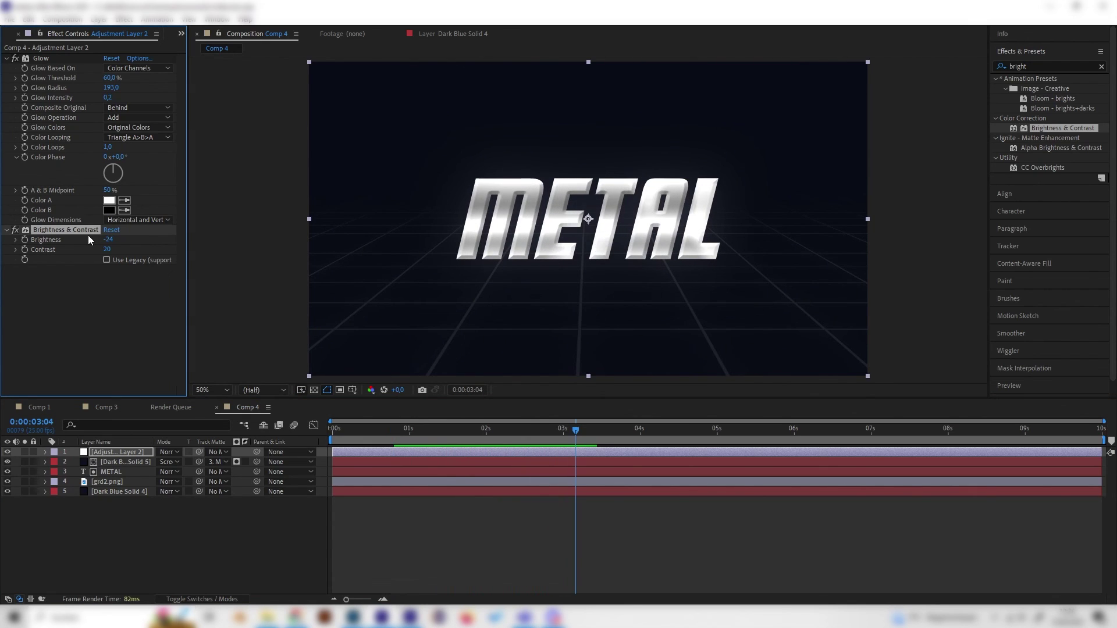
key("Delete")
key("space")
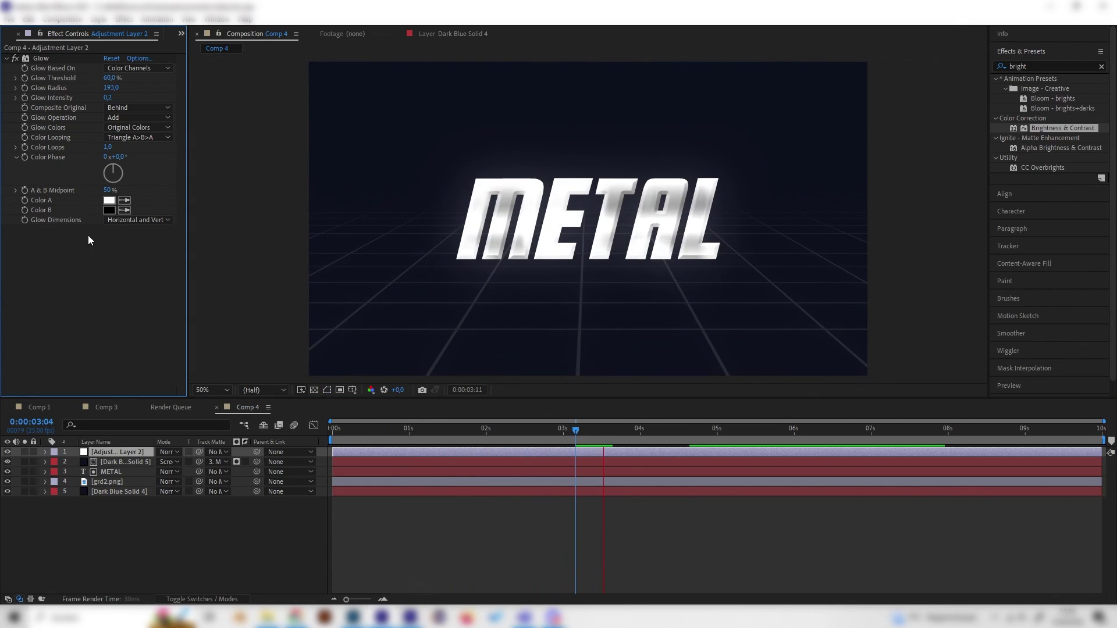